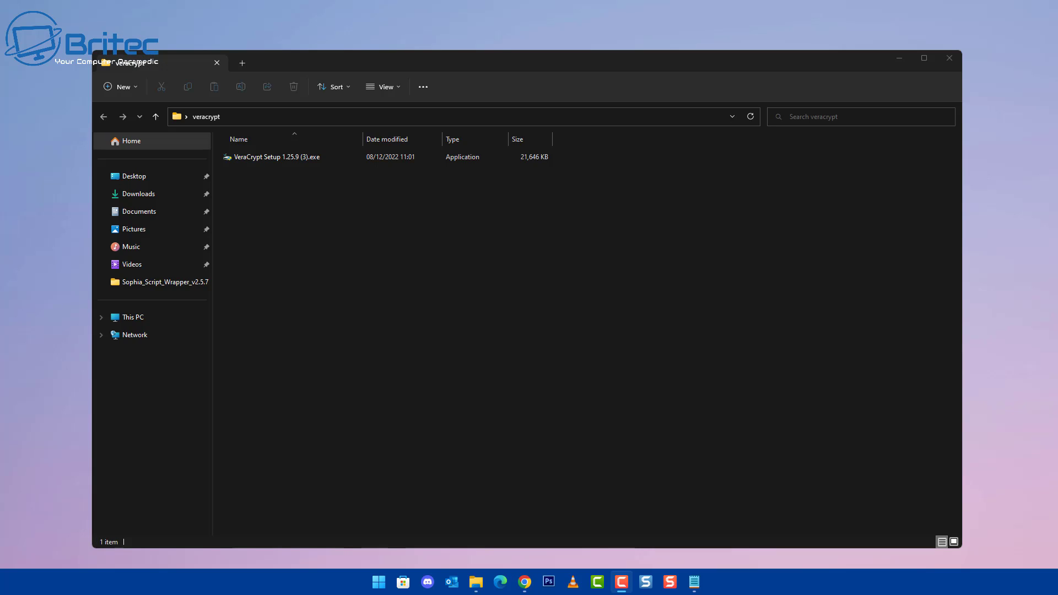
- Launch the VeraCrypt Setup installer in English and accept the license terms
left_click(280, 160)
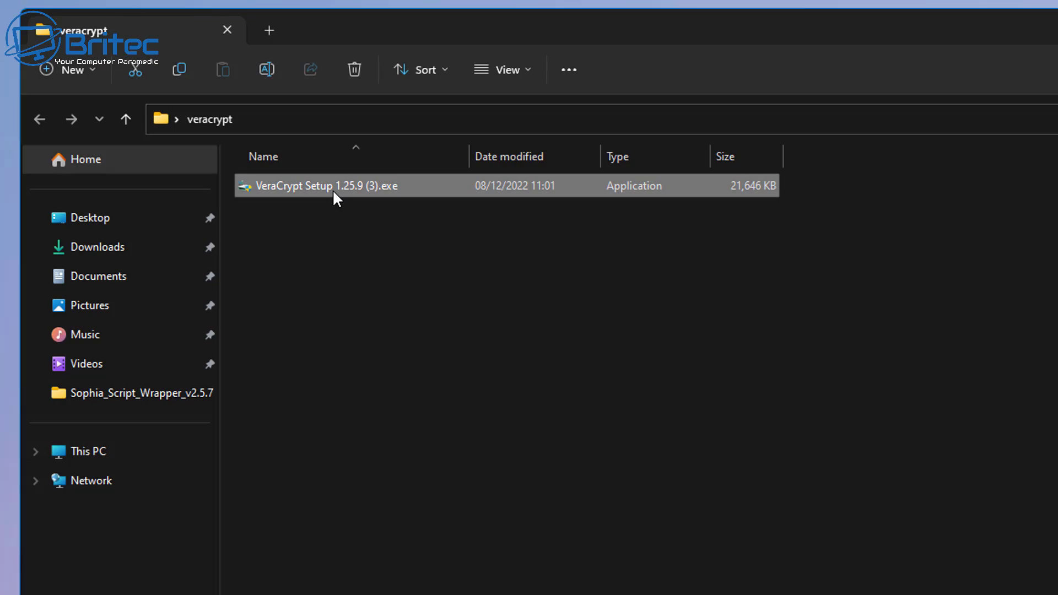
double_click(333, 191)
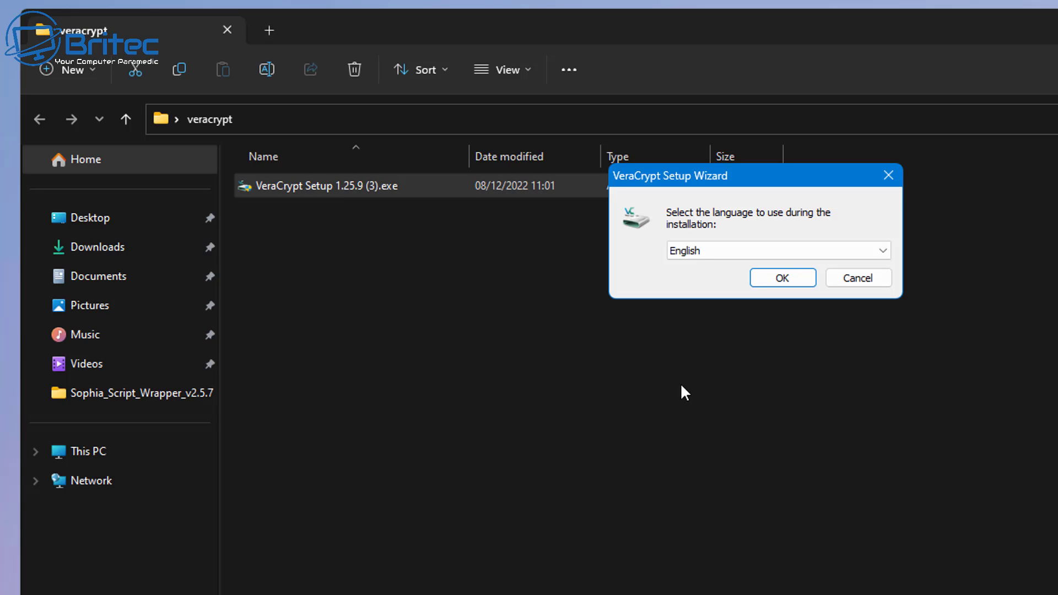
left_click(783, 278)
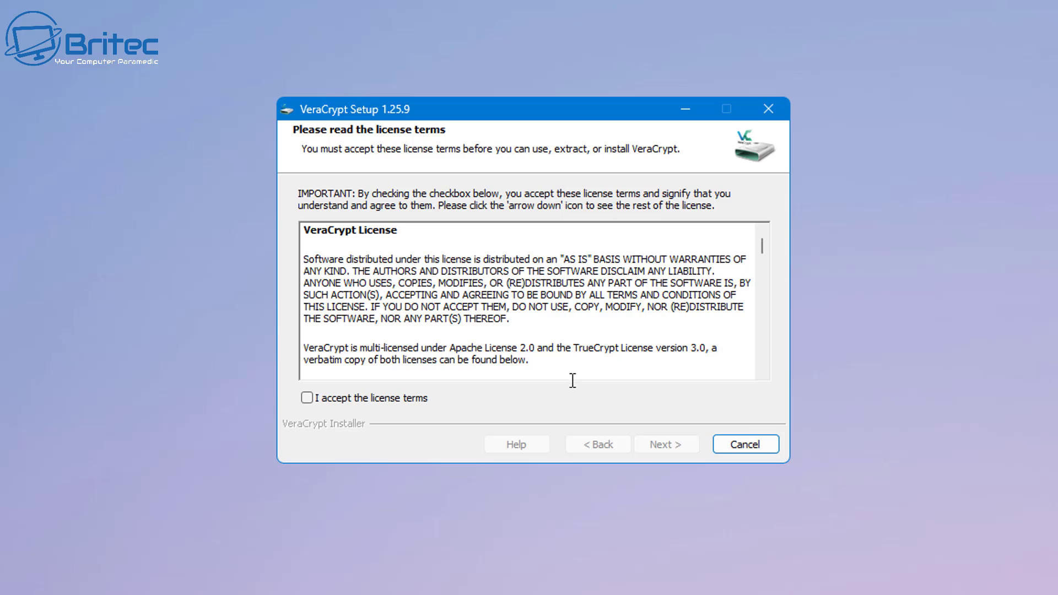
left_click(437, 384)
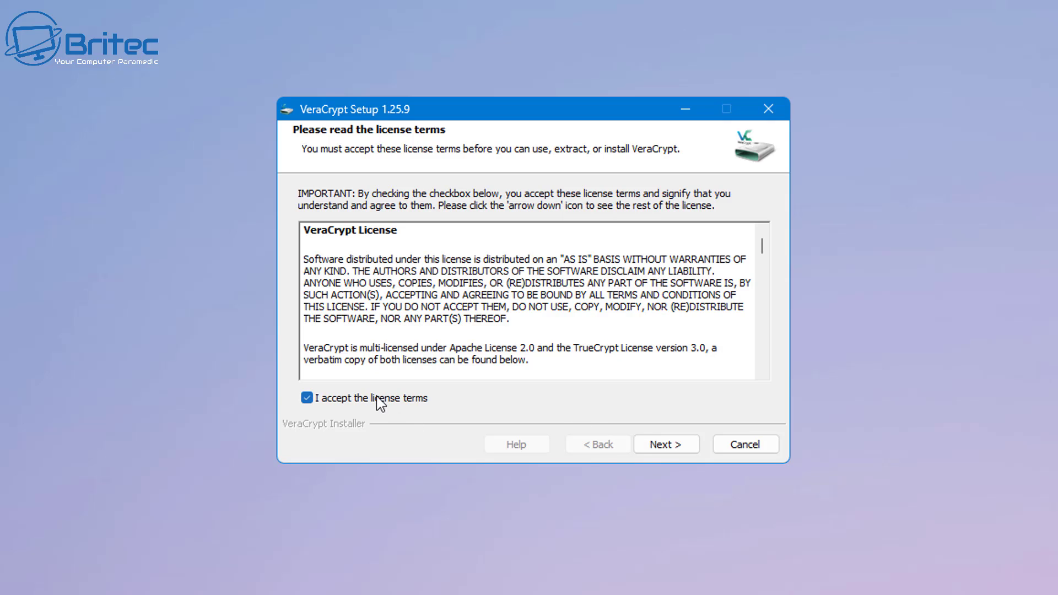
left_click(661, 448)
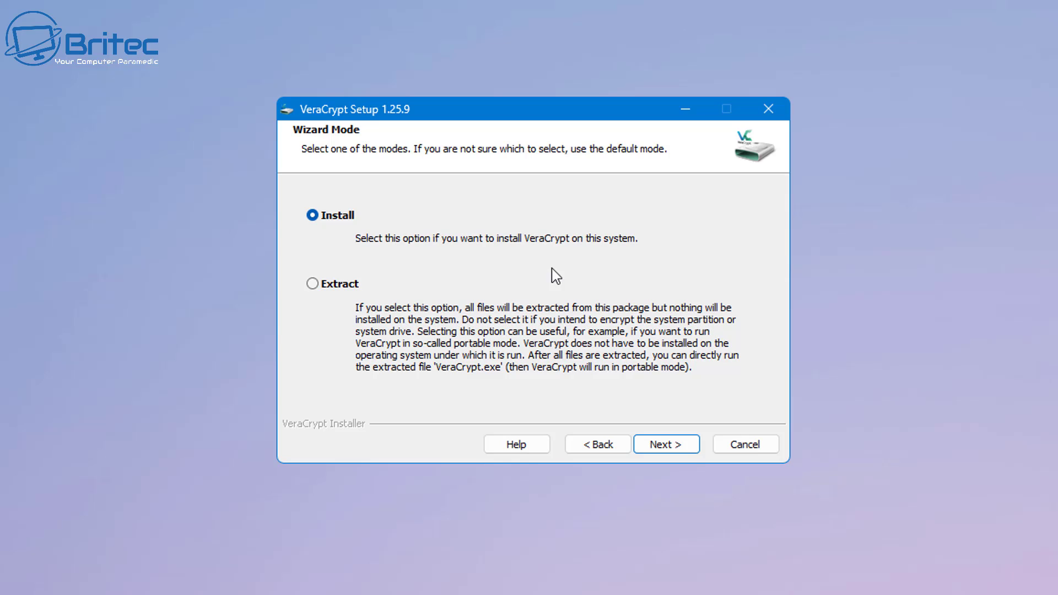
- Choose Extract instead of Install and confirm both portable-mode warnings
left_click(313, 284)
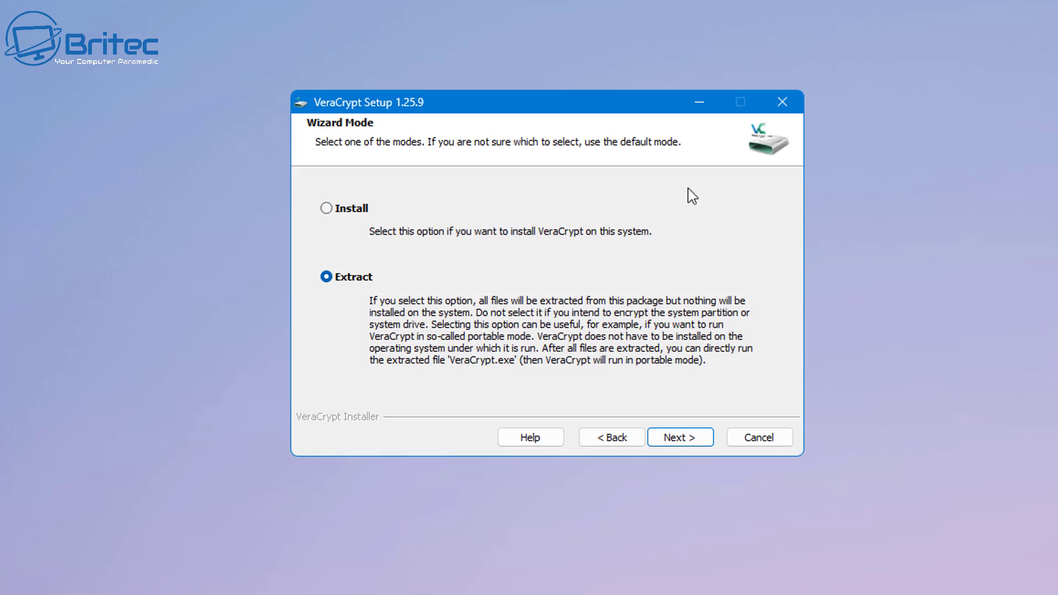
left_click(673, 439)
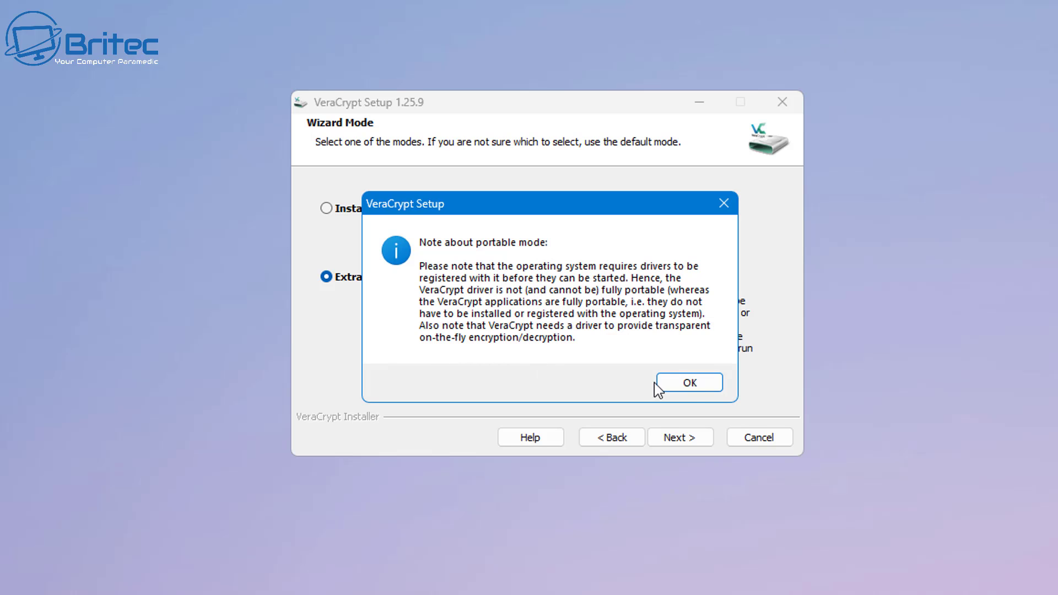
left_click(691, 384)
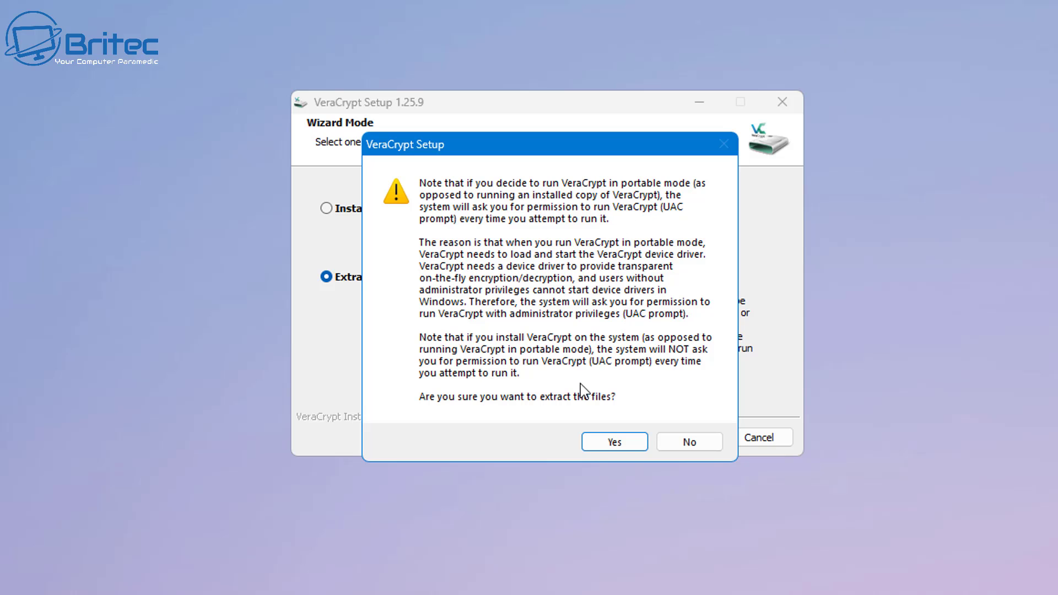
left_click(631, 448)
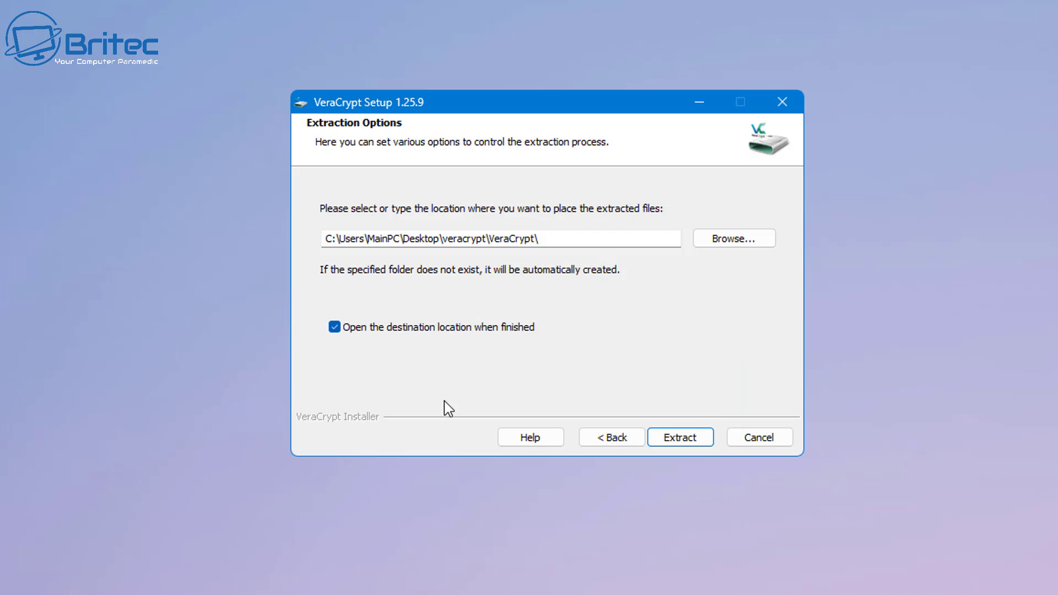
- Browse the folder tree and pick Secure (D:) as the extraction destination
left_click(732, 240)
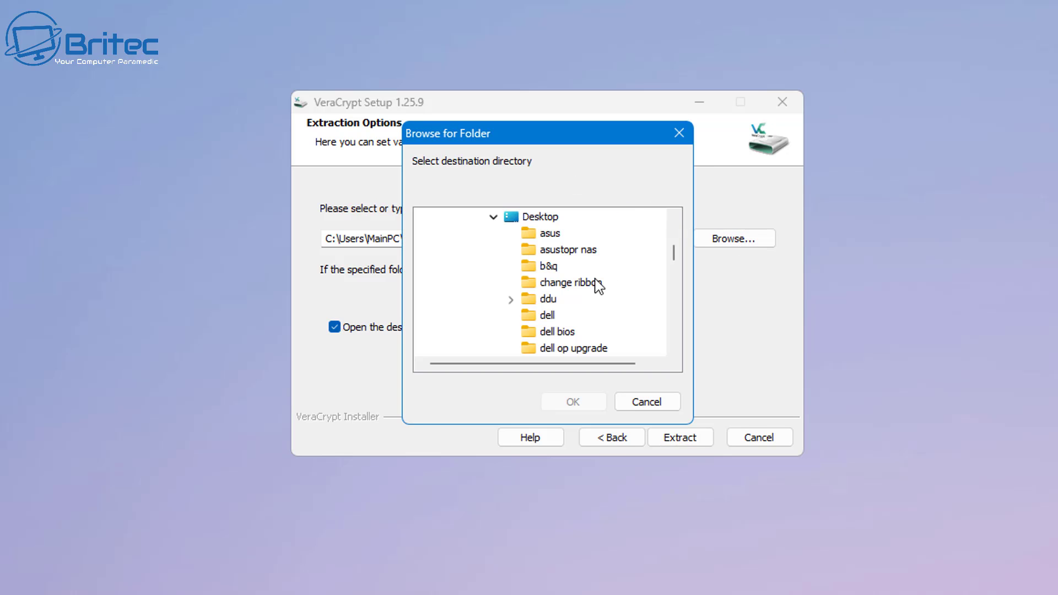
scroll(583, 283, "up", 15)
left_click(443, 251)
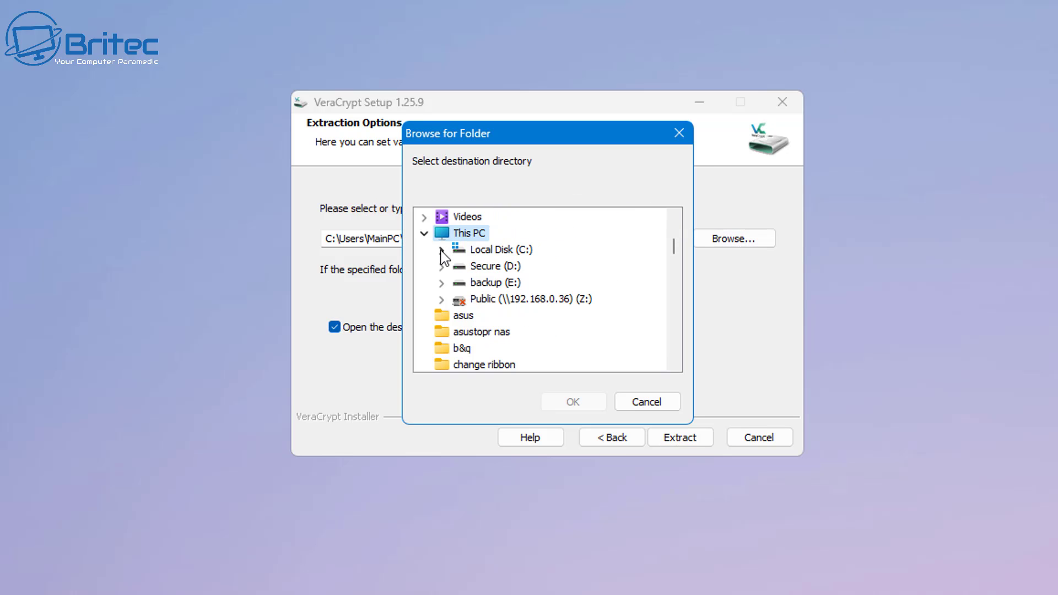
left_click(425, 234)
scroll(507, 281, "up", 2)
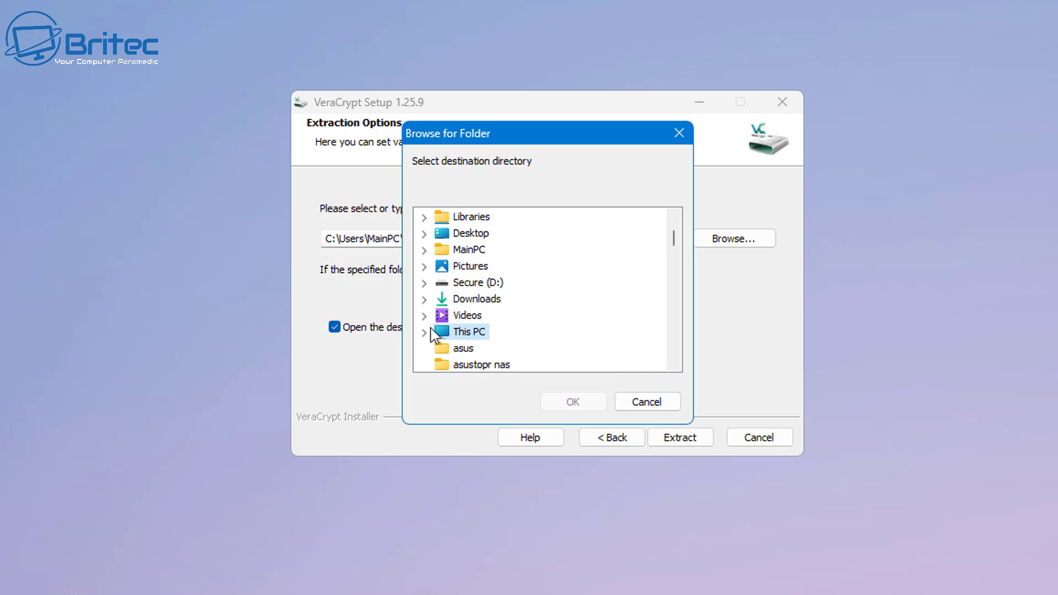
left_click(424, 332)
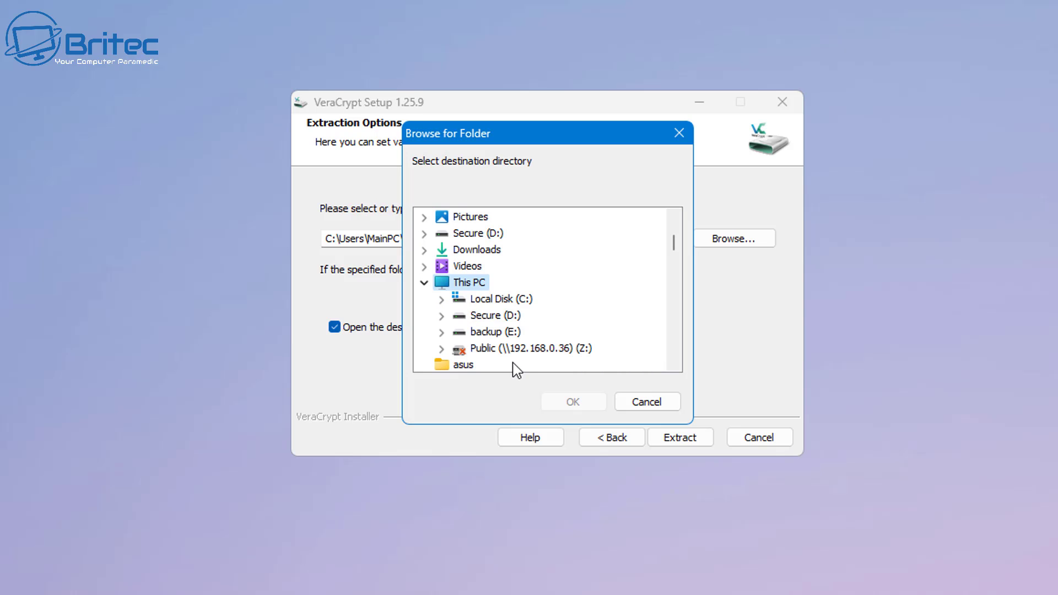
left_click(492, 320)
left_click(572, 402)
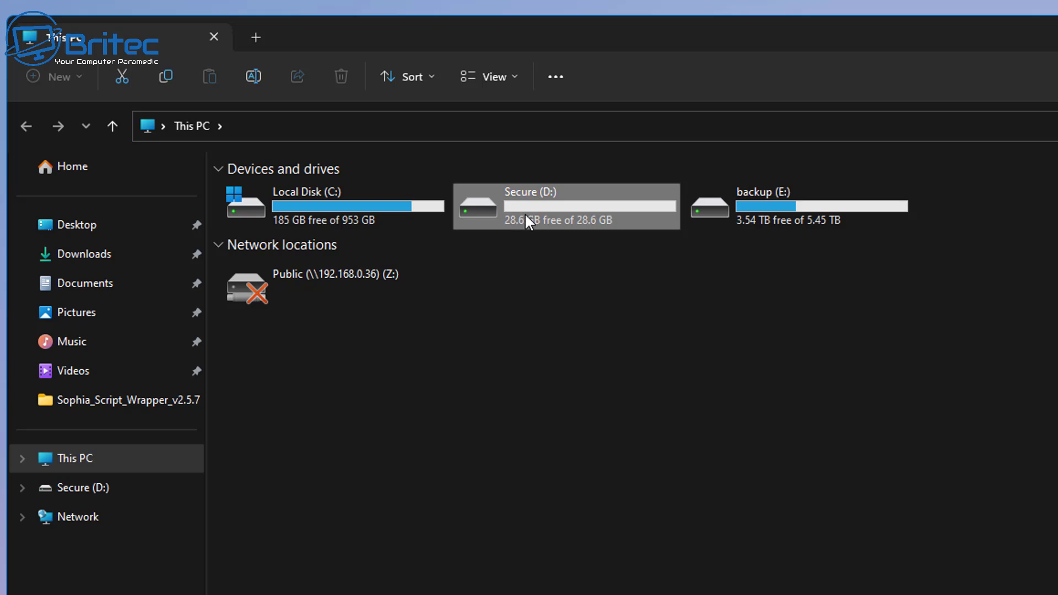
- Create a new folder named 'VeraCrypt' in the root of Secure (D:)
double_click(525, 214)
right_click(297, 228)
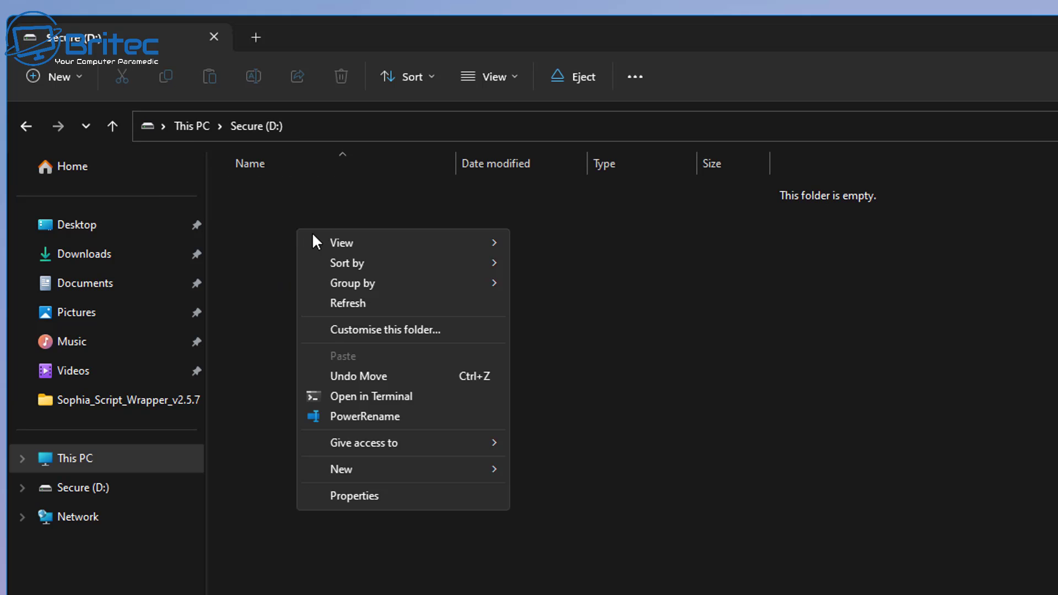
mouse_move(376, 473)
left_click(582, 477)
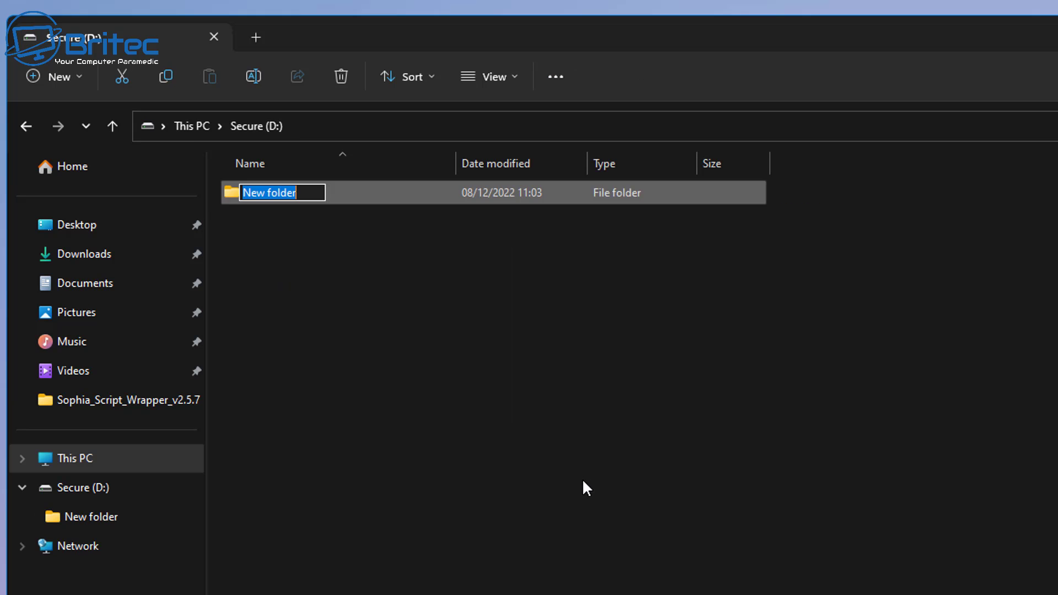
type("V")
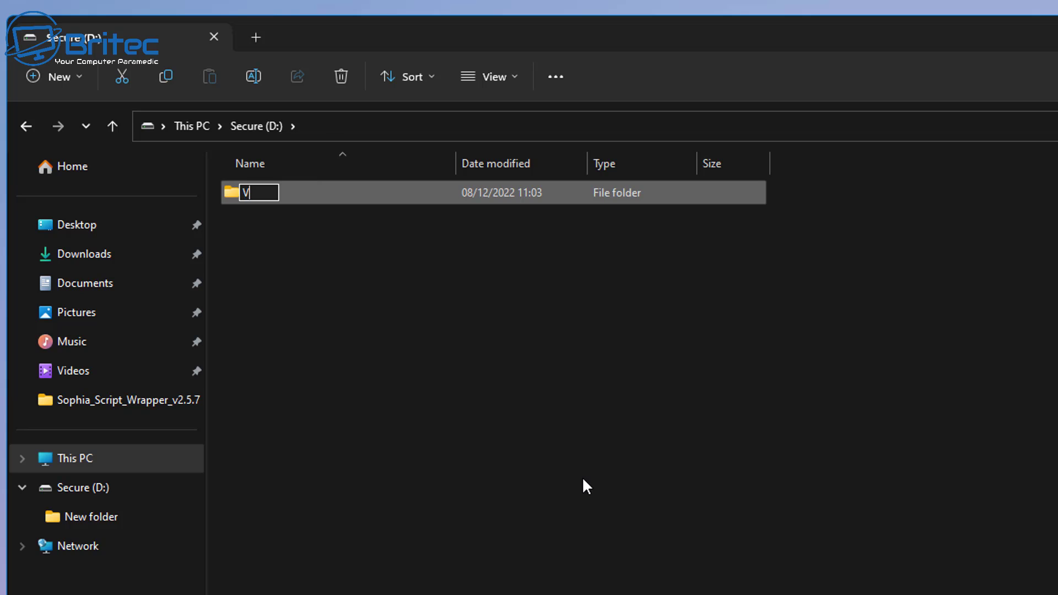
type("eraCryp")
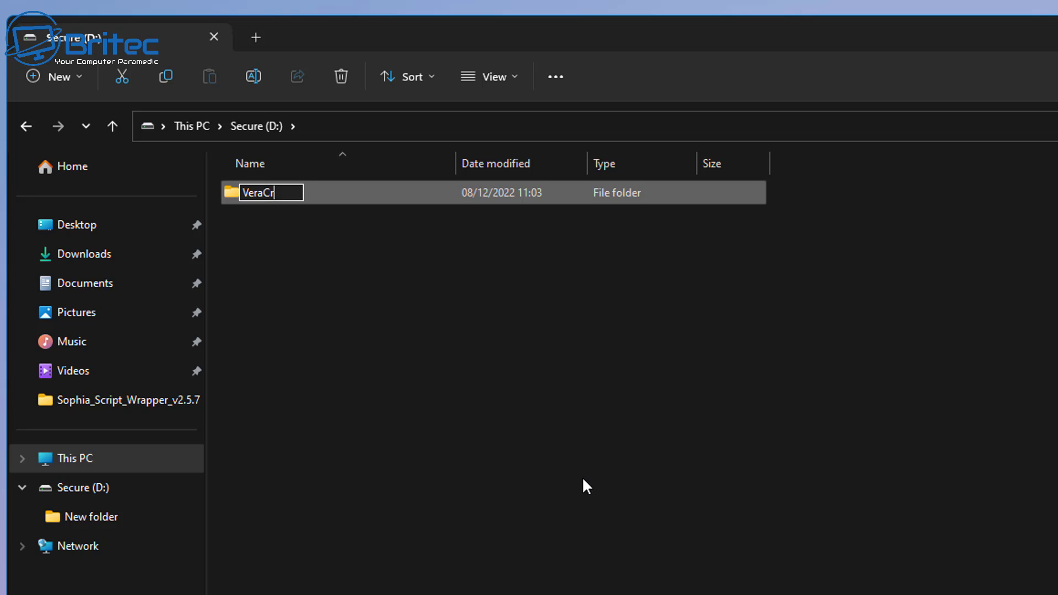
type("t")
left_click(334, 334)
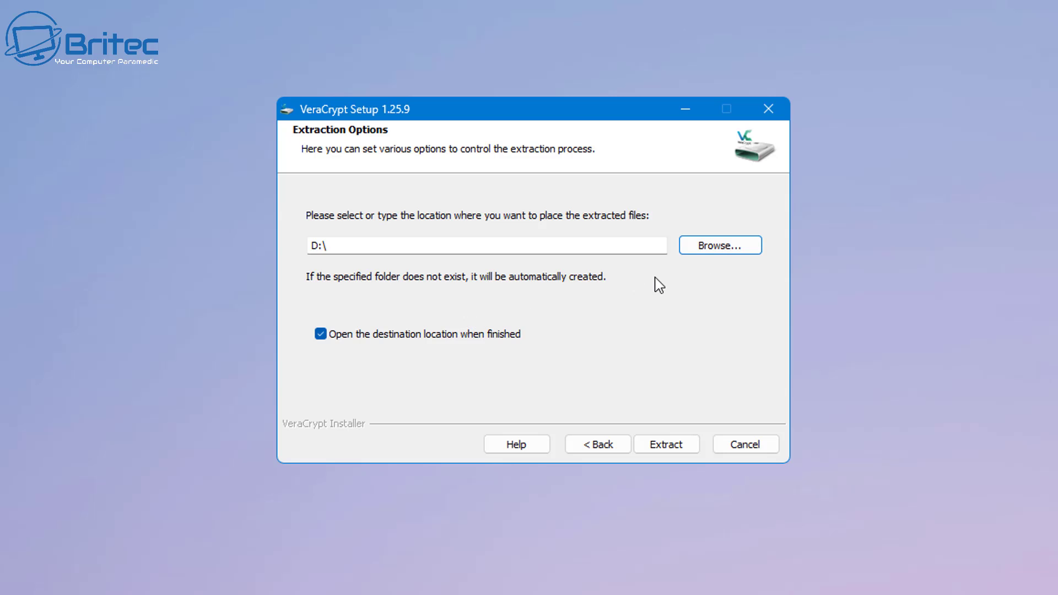
- Point the destination to D:\VeraCrypt, extract the files and acknowledge the success message
left_click(738, 251)
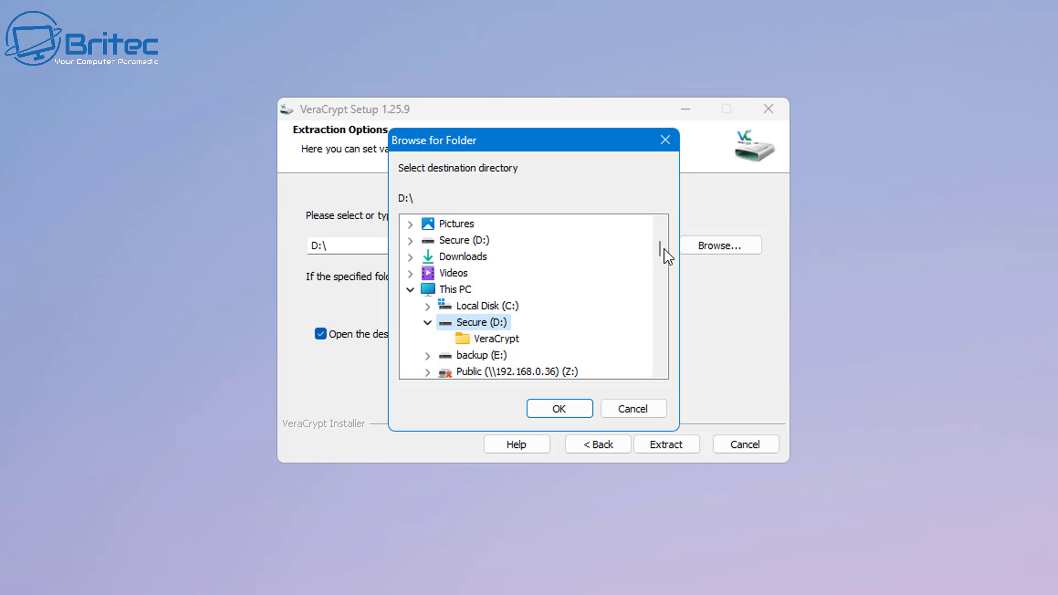
left_click(485, 339)
left_click(558, 410)
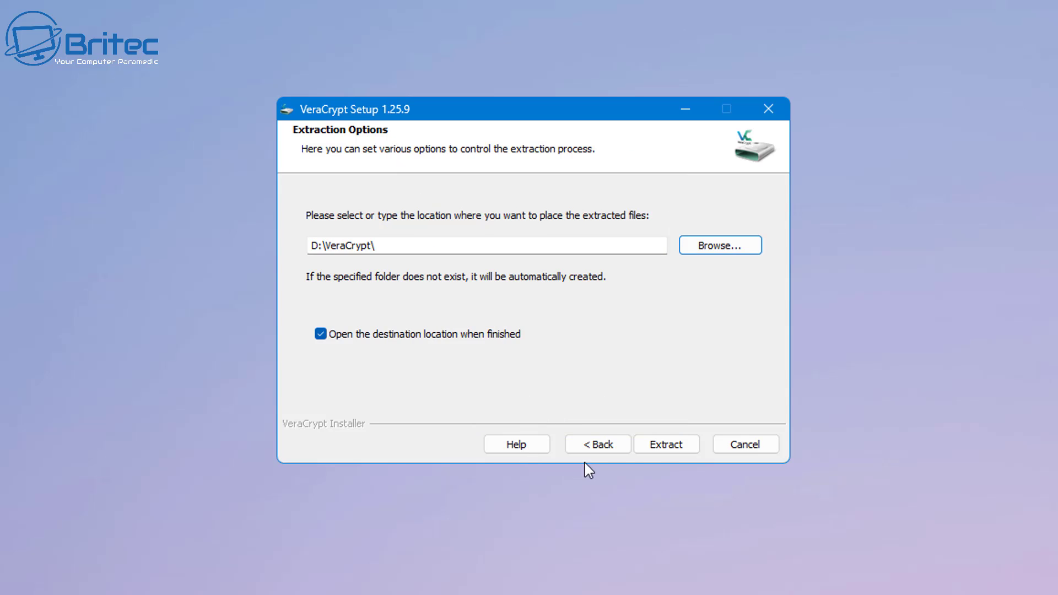
left_click(665, 447)
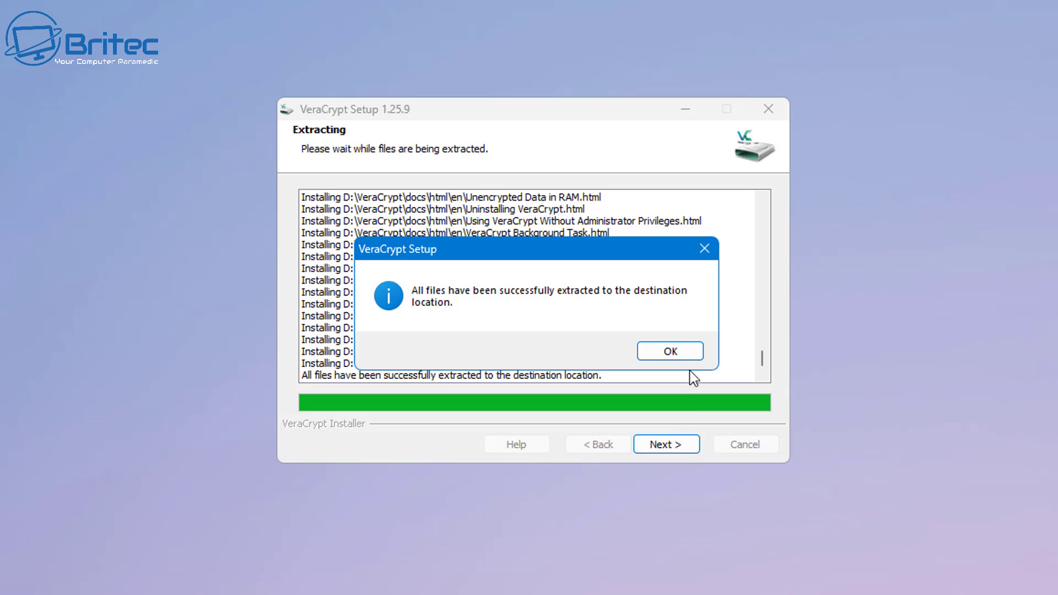
left_click(684, 355)
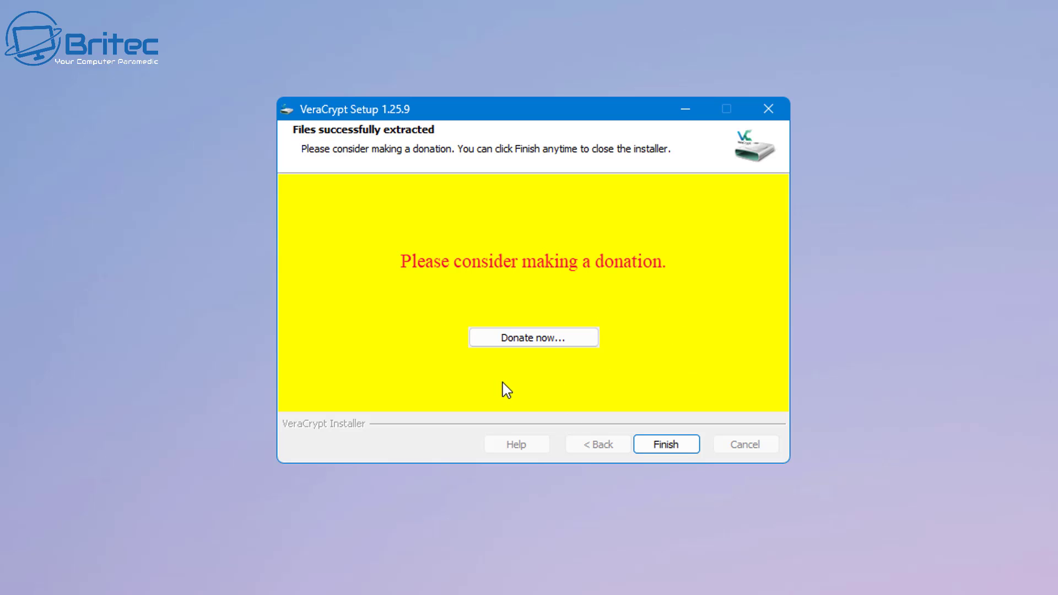
- Close the installer, create a shortcut to VeraCrypt.exe in D:\VeraCrypt and copy it
left_click(665, 445)
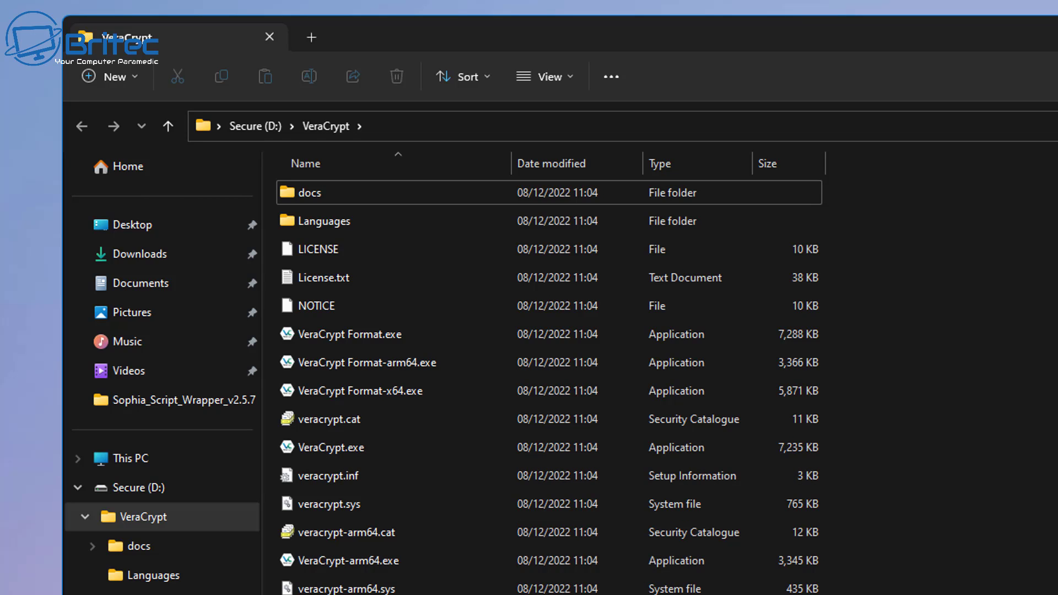
right_click(337, 444)
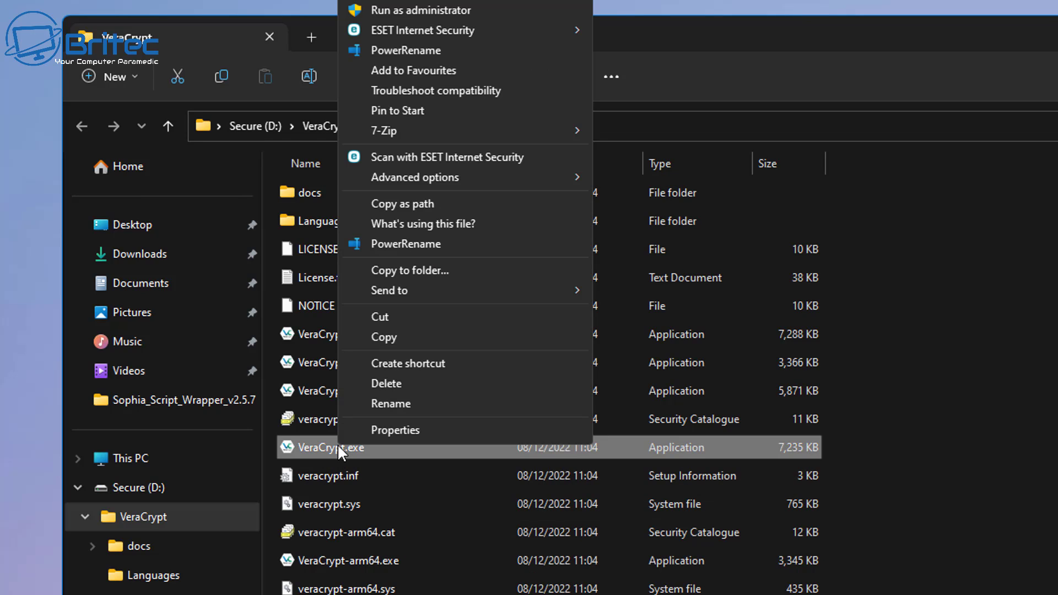
left_click(442, 363)
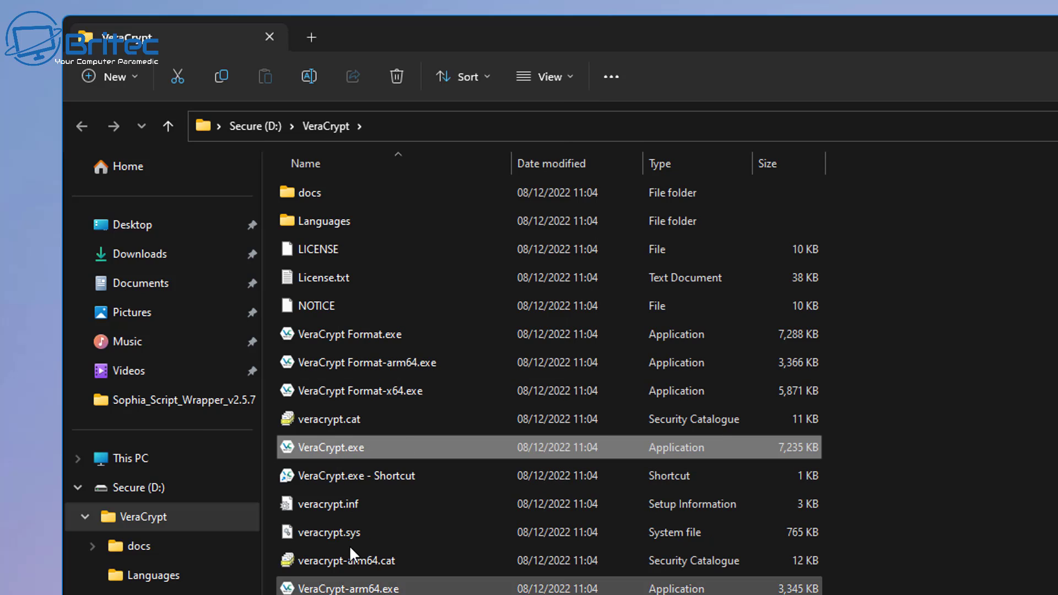
right_click(336, 478)
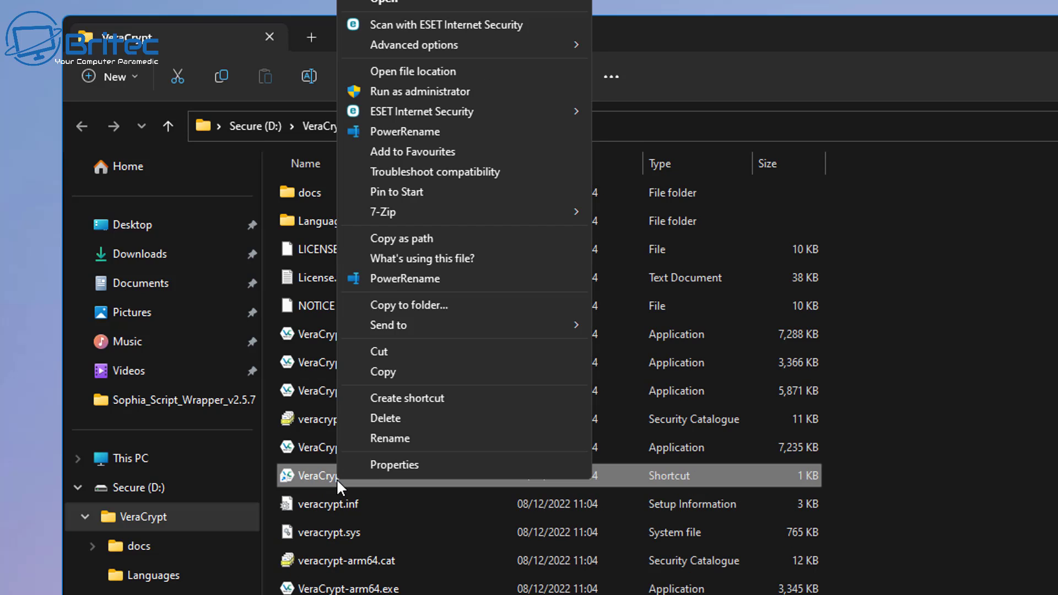
left_click(399, 372)
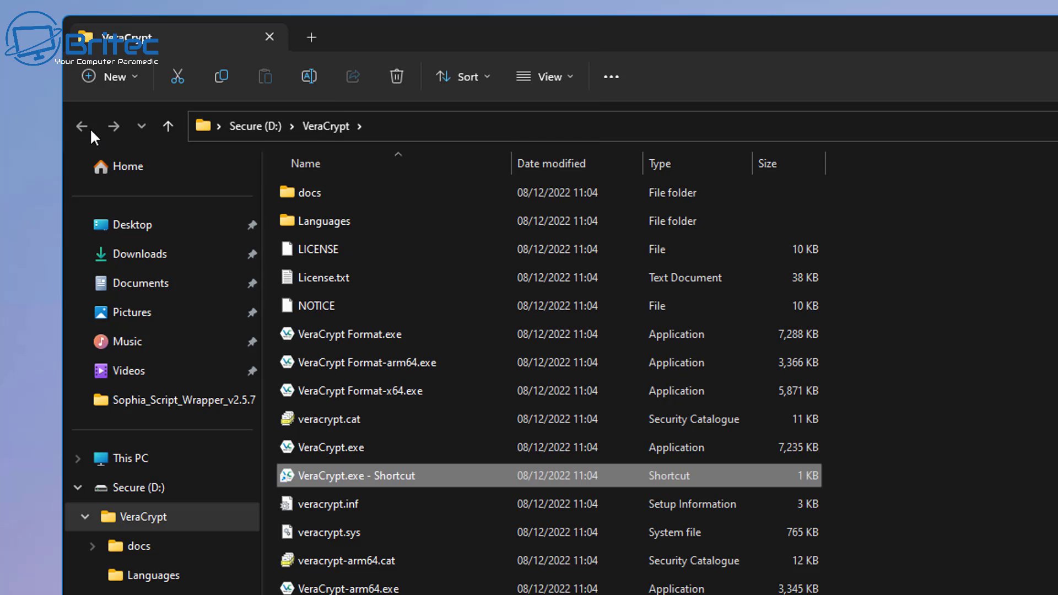
- Paste the VeraCrypt.exe shortcut into the root of Secure (D:)
left_click(244, 126)
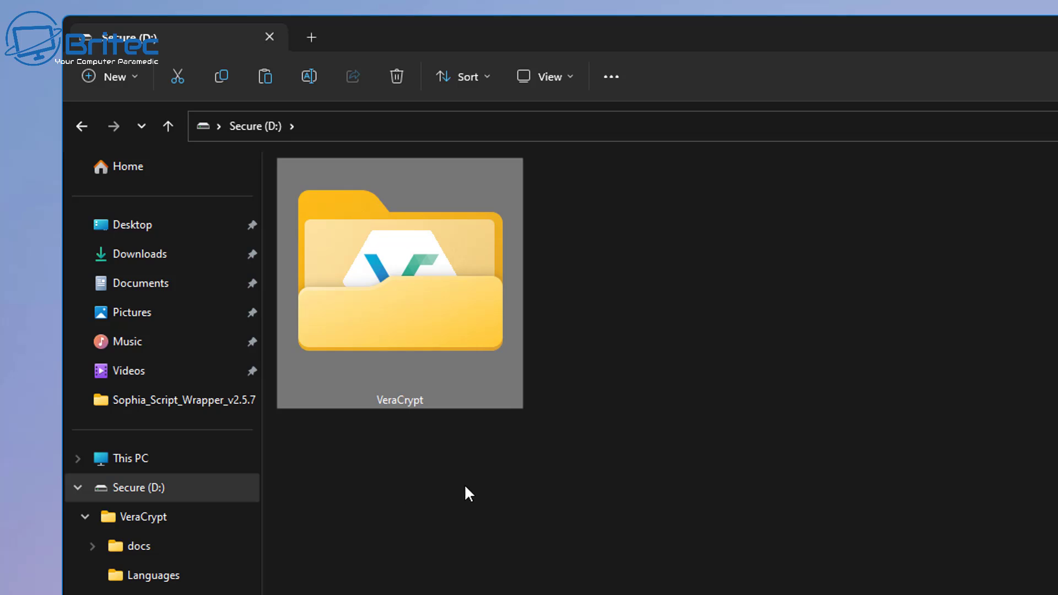
right_click(571, 462)
left_click(618, 589)
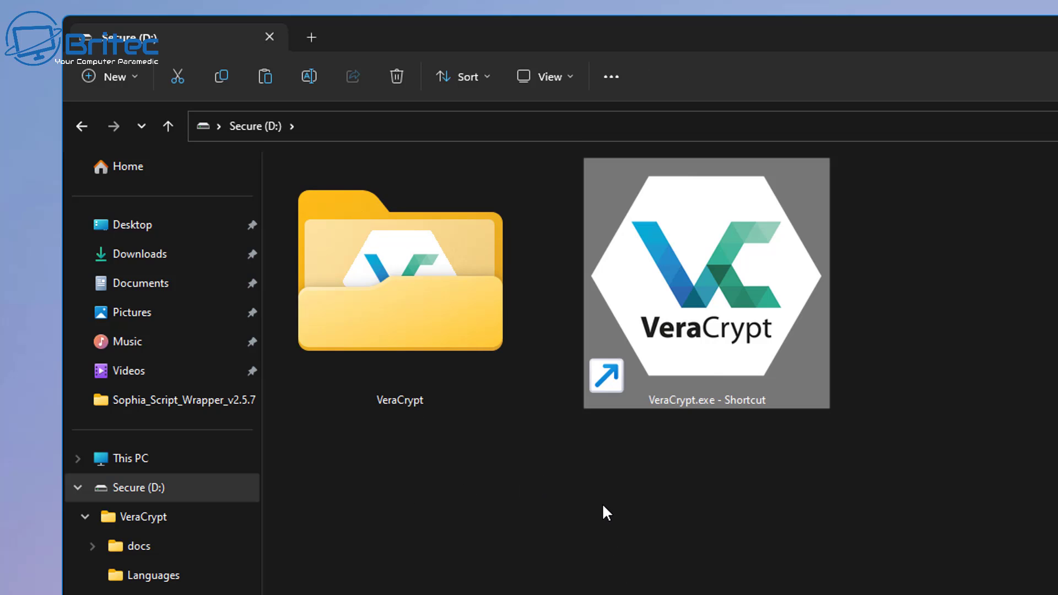
left_click(598, 505)
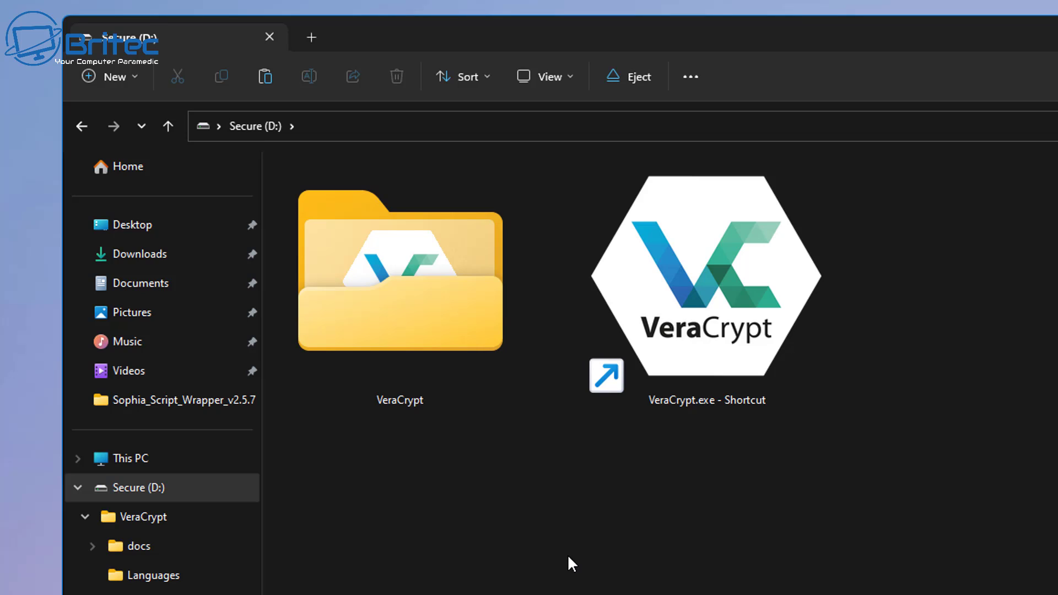
- Launch VeraCrypt from the shortcut, center its window and select drive letter X:
double_click(704, 357)
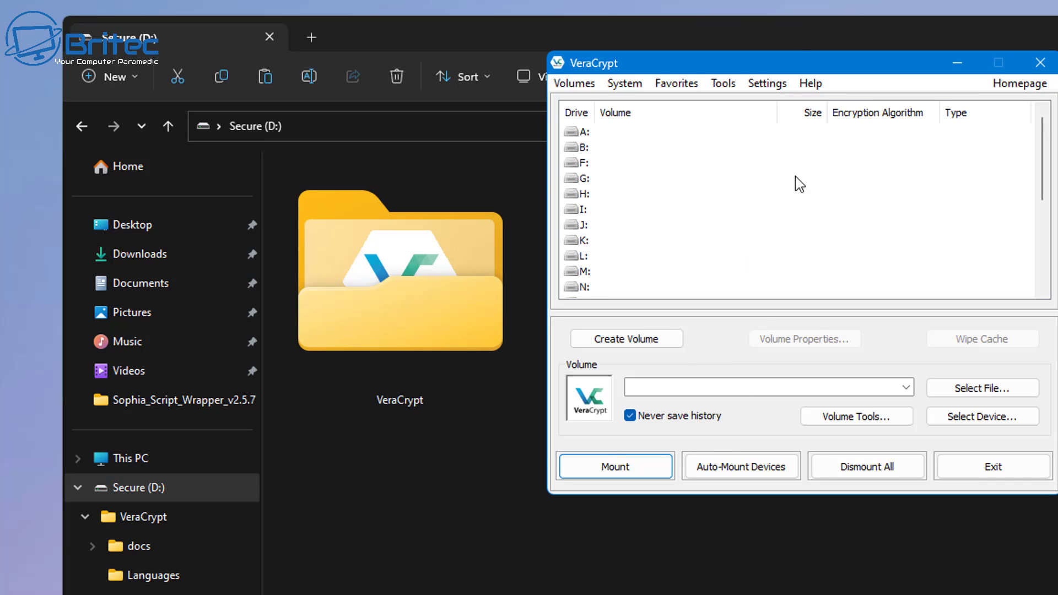
left_click_drag(802, 71, 733, 154)
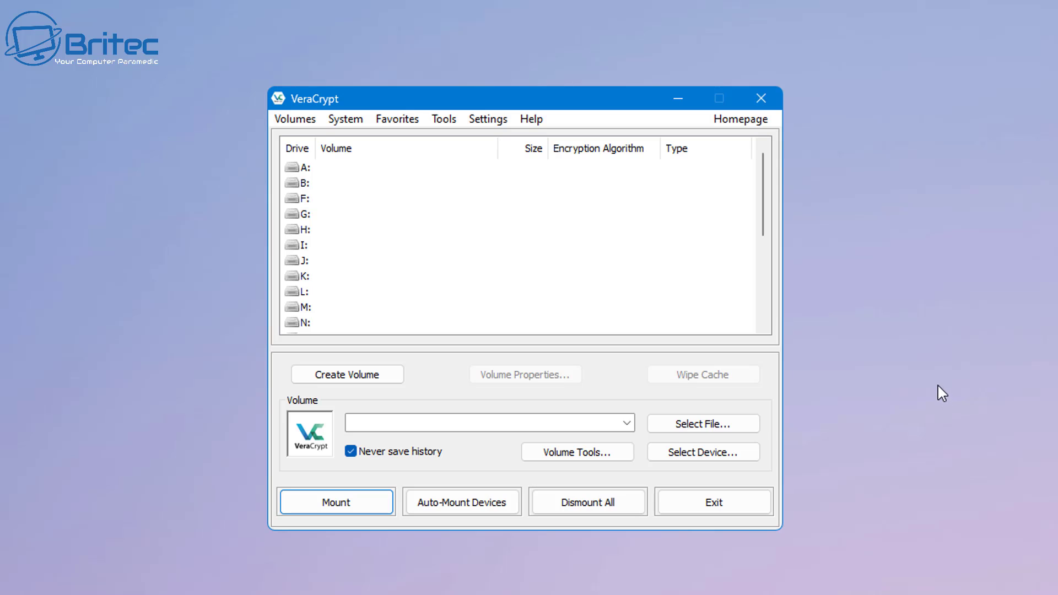
scroll(319, 300, "down", 5)
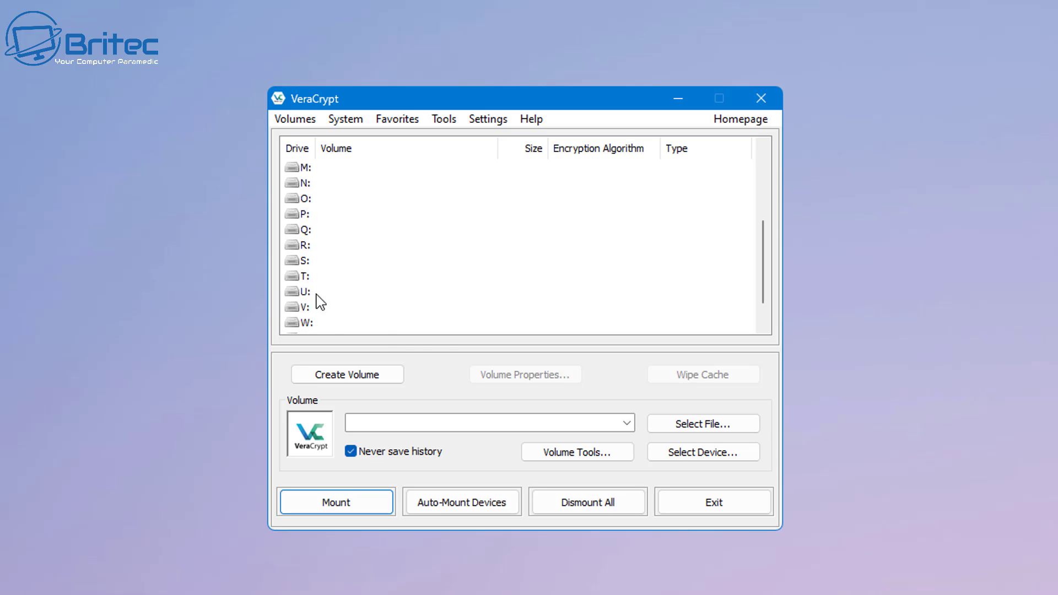
left_click(303, 309)
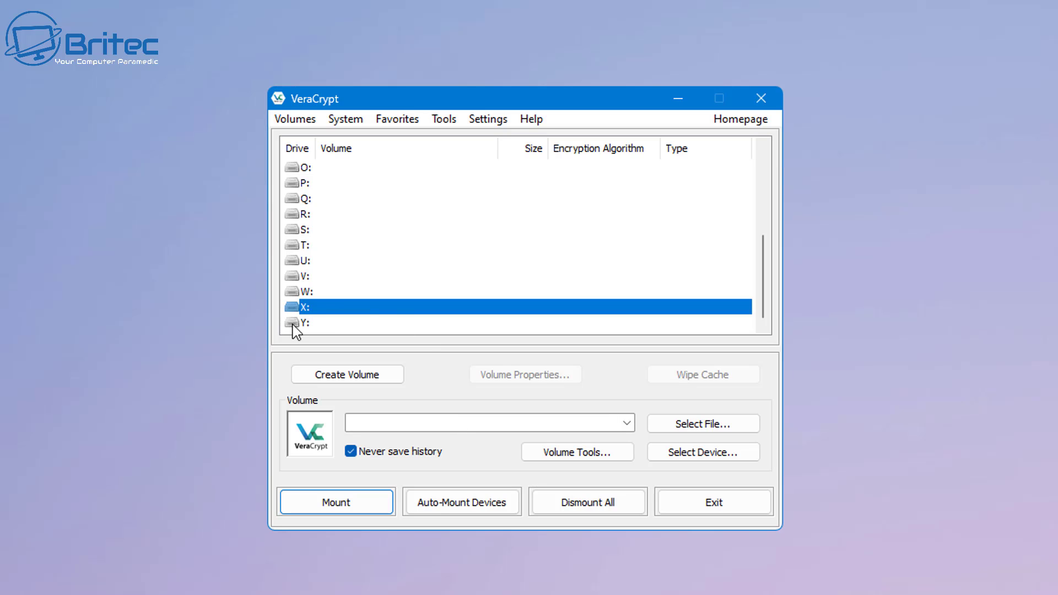
- Start Create Volume with an encrypted file container, Hidden VeraCrypt volume type and Normal mode
left_click(361, 376)
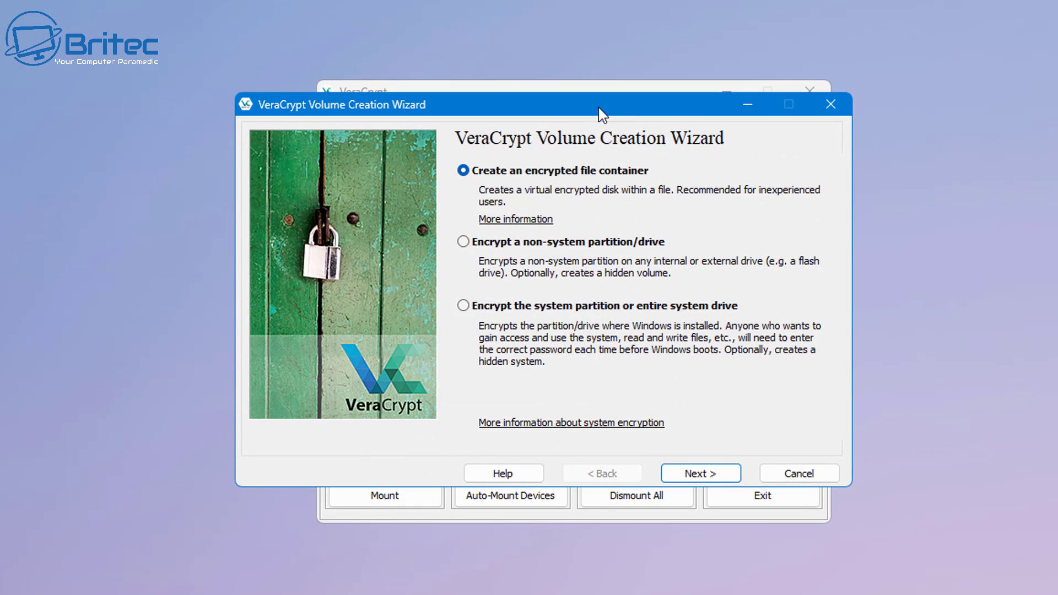
left_click_drag(602, 114, 626, 113)
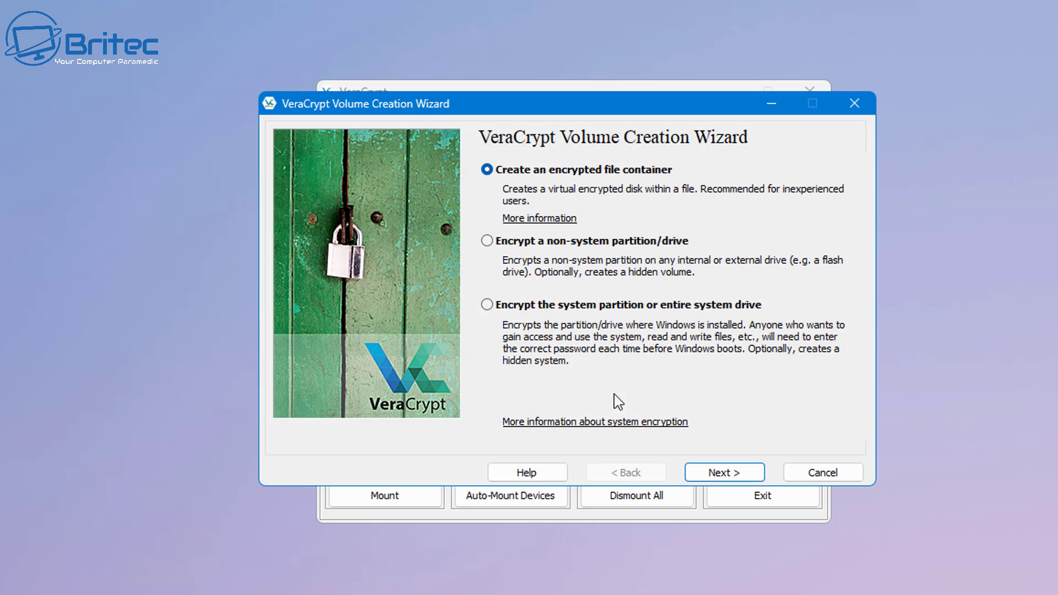
left_click(736, 475)
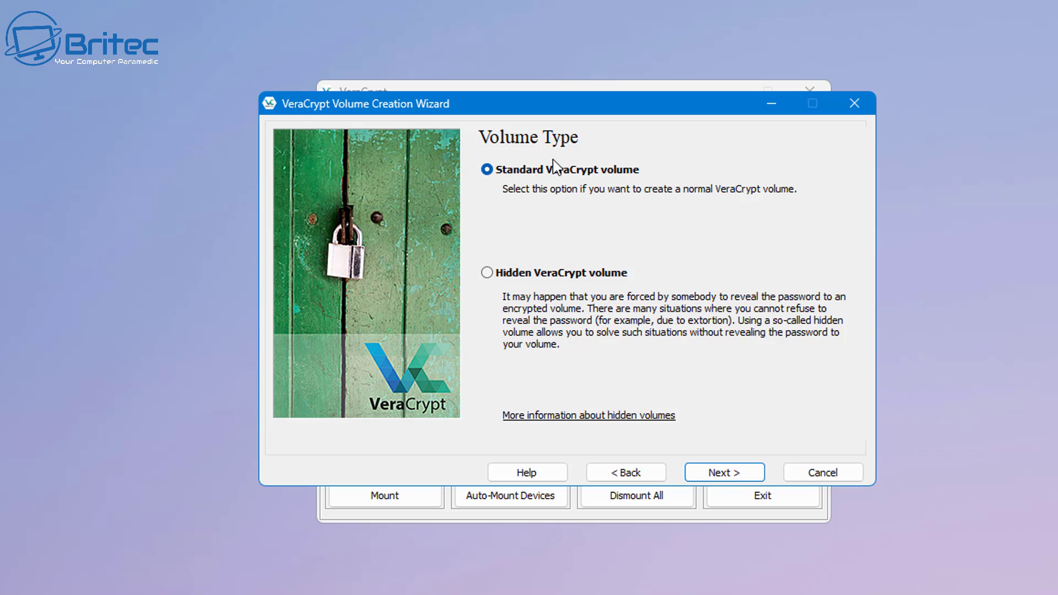
left_click(487, 273)
left_click(742, 476)
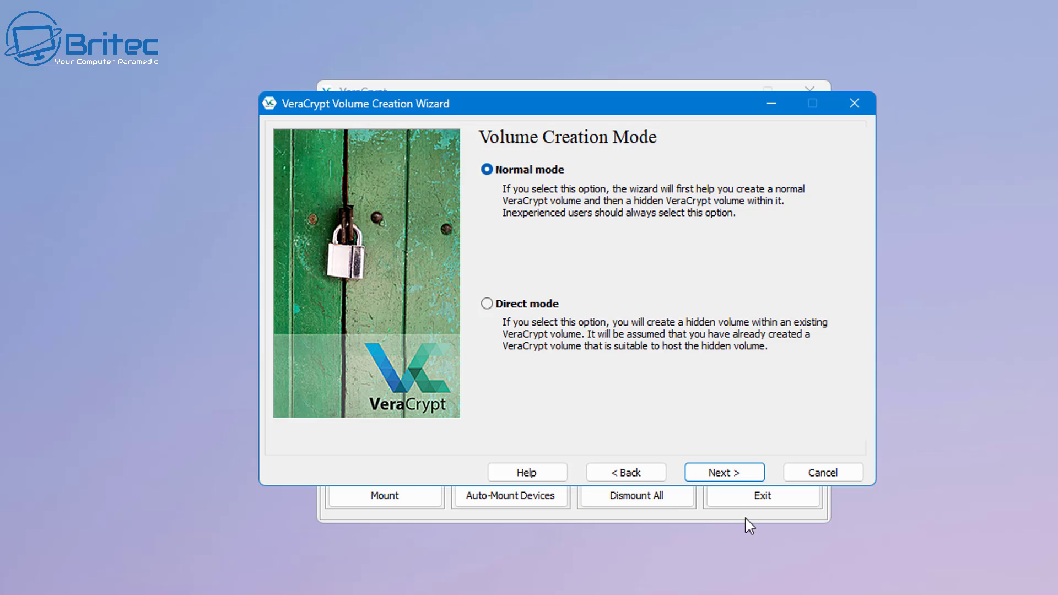
left_click(722, 475)
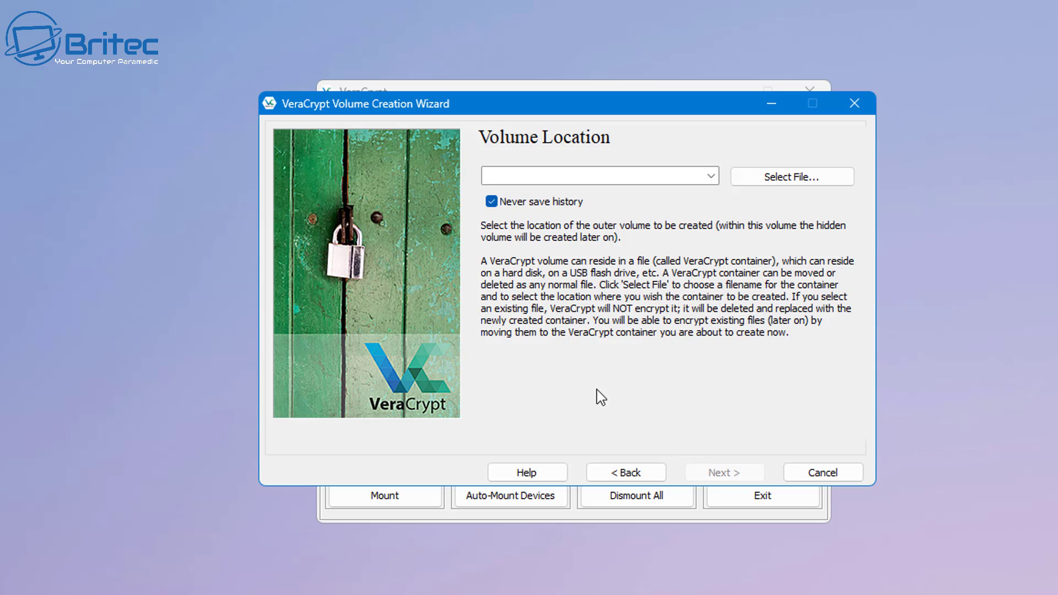
- Save the outer container file as 'secretfolder' on Secure (D:) and continue
left_click(803, 182)
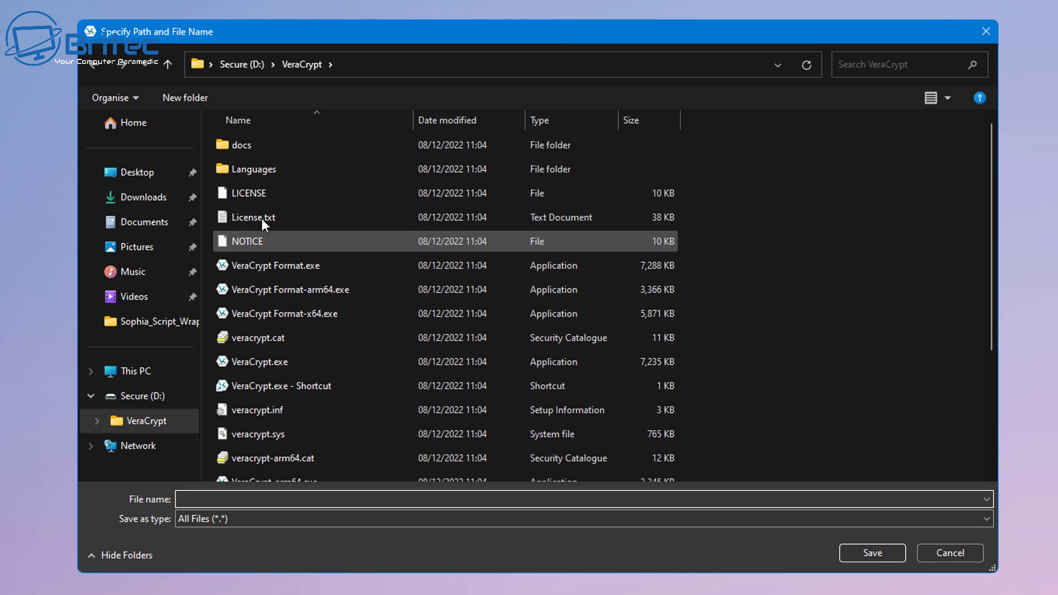
left_click(144, 398)
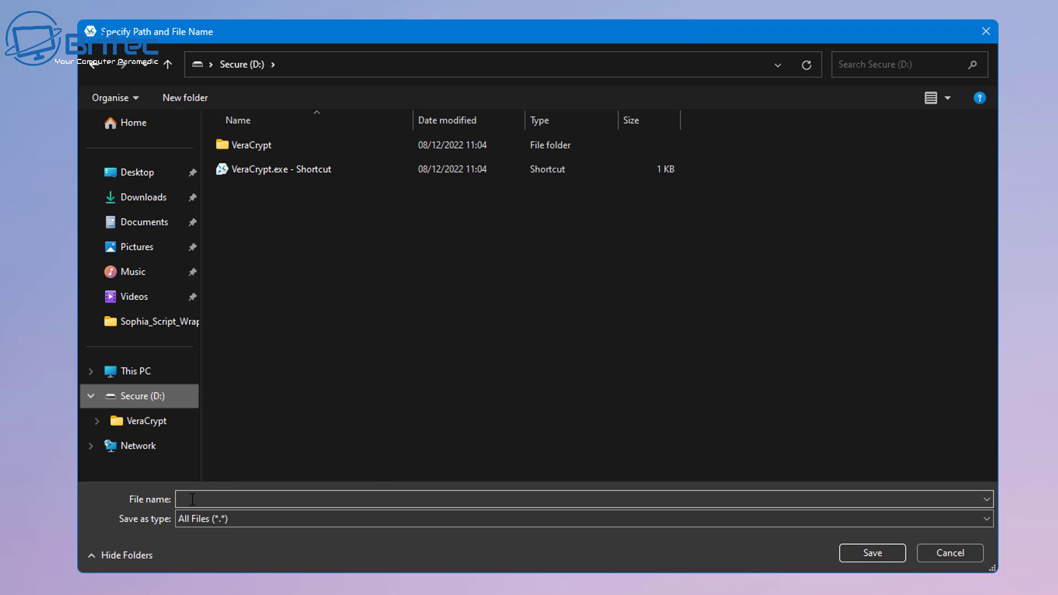
left_click(256, 496)
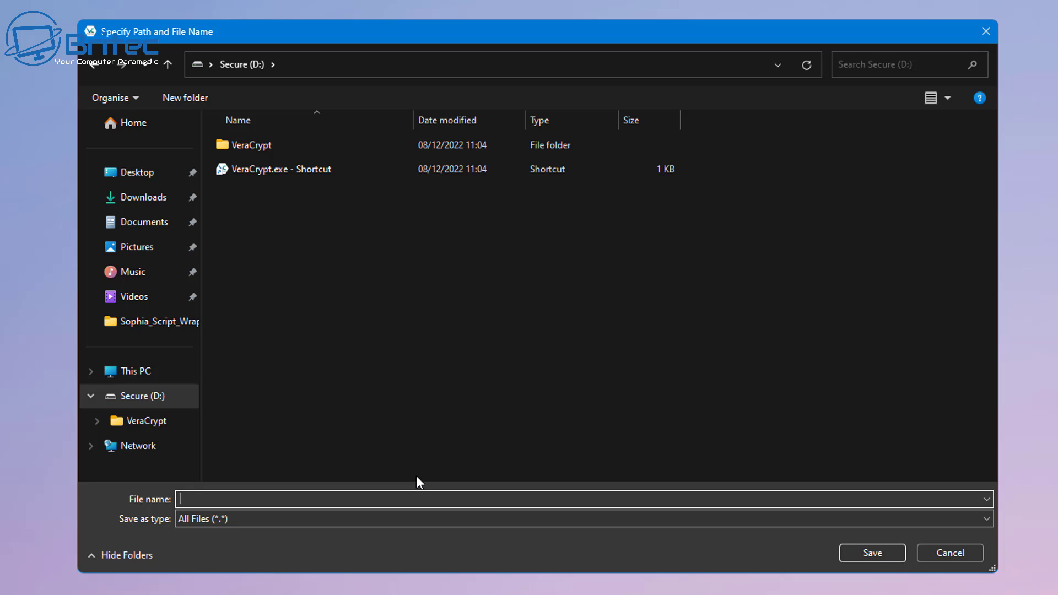
type("secretfolder")
left_click(877, 554)
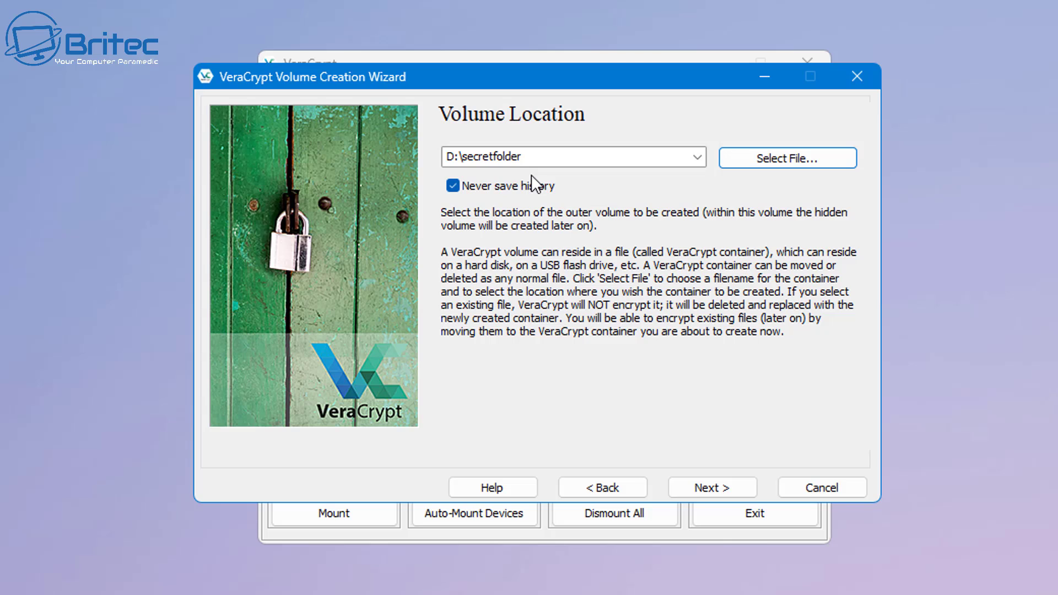
left_click(714, 494)
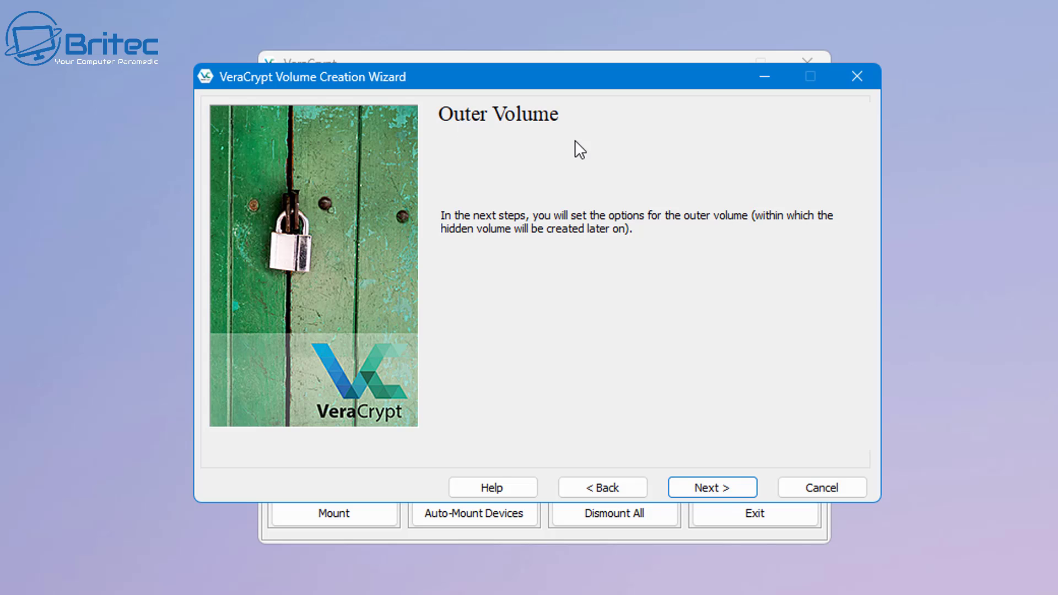
- Keep AES with SHA-512 and enter 1 GB as the outer volume size
left_click(712, 490)
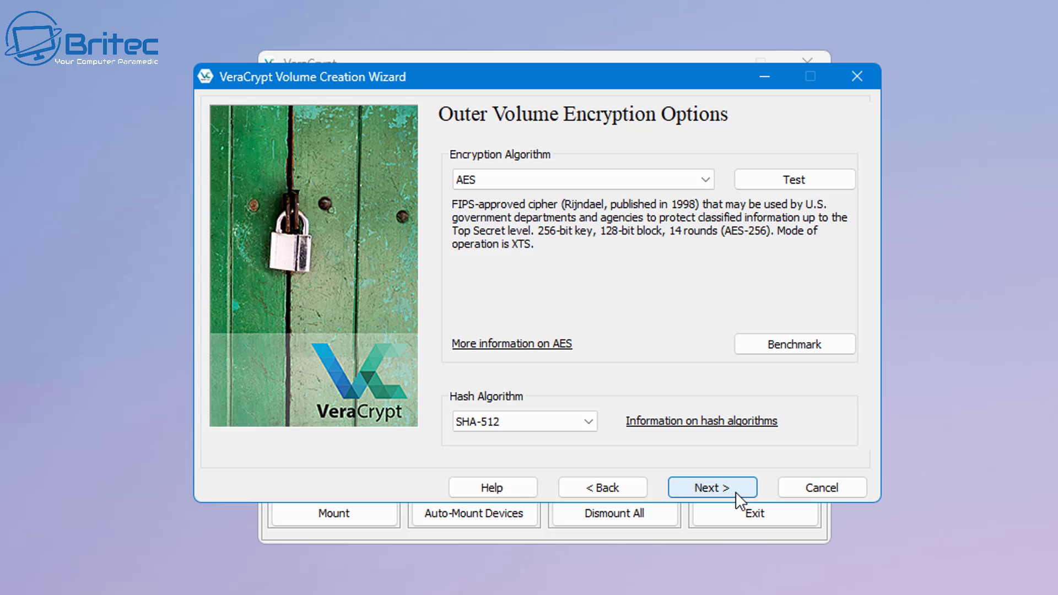
left_click(717, 488)
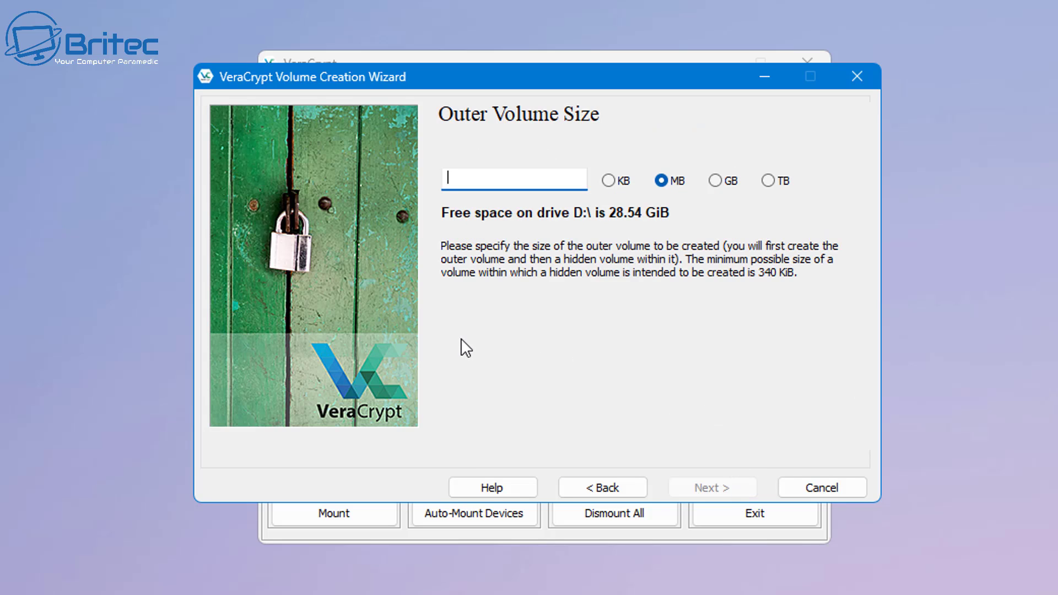
left_click(715, 182)
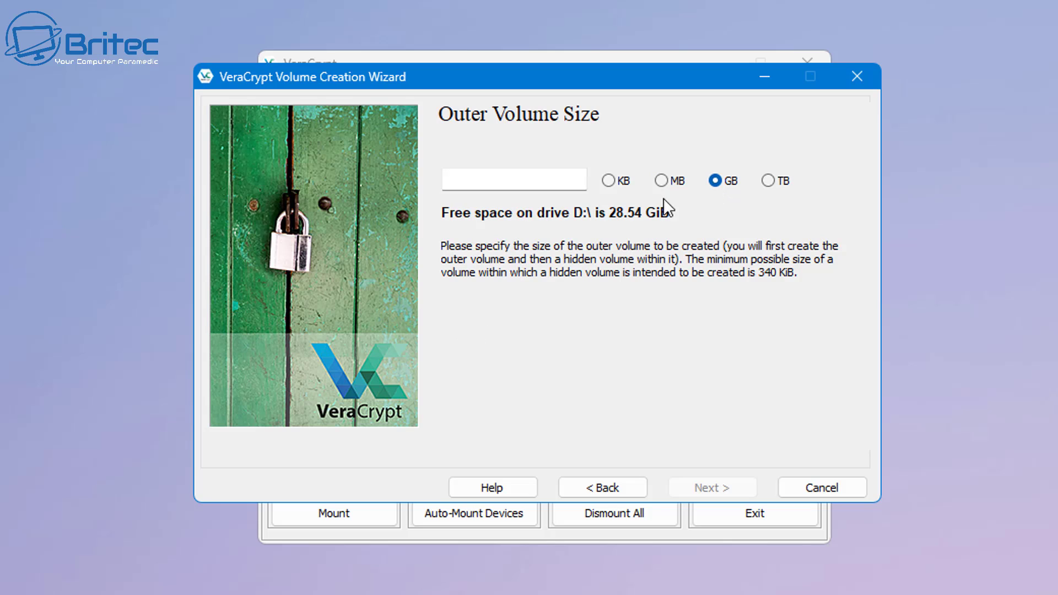
left_click(491, 179)
type("1")
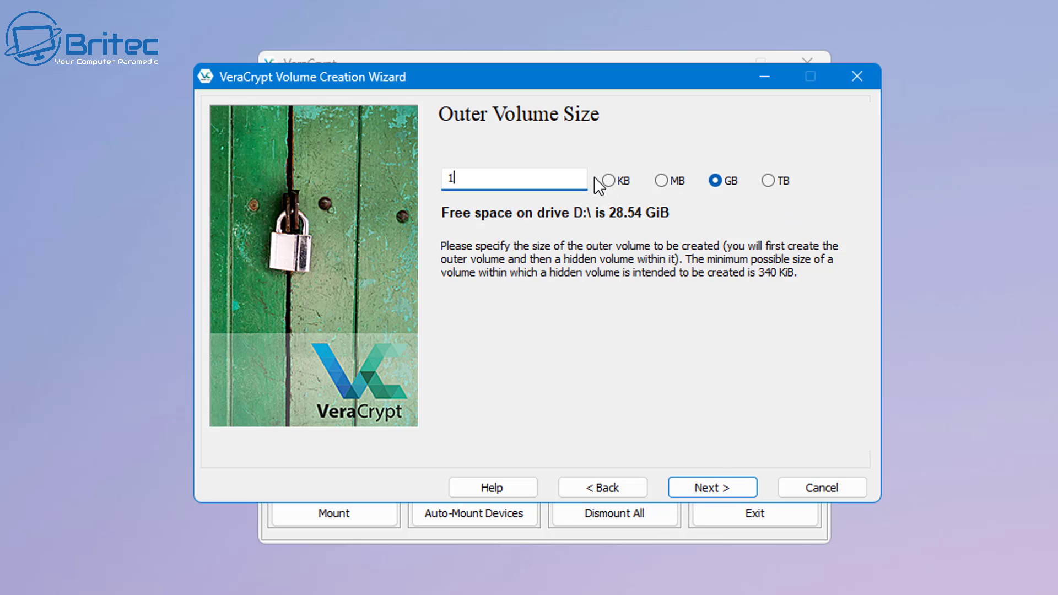
- Accept the 1 GB outer volume size and set a short outer volume password, accepting the warning
left_click(704, 487)
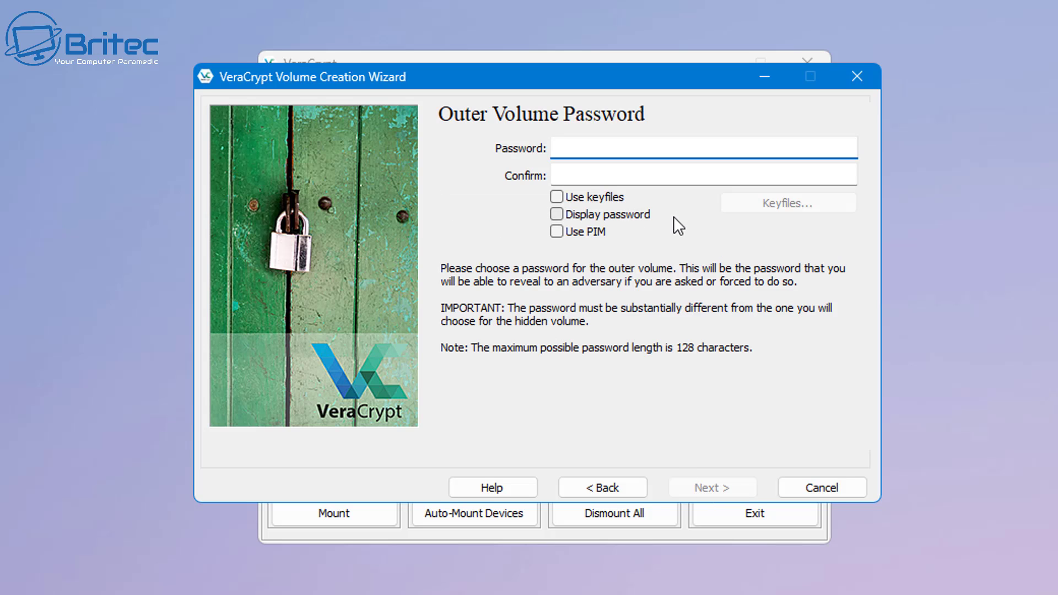
type("••••••••")
left_click(627, 171)
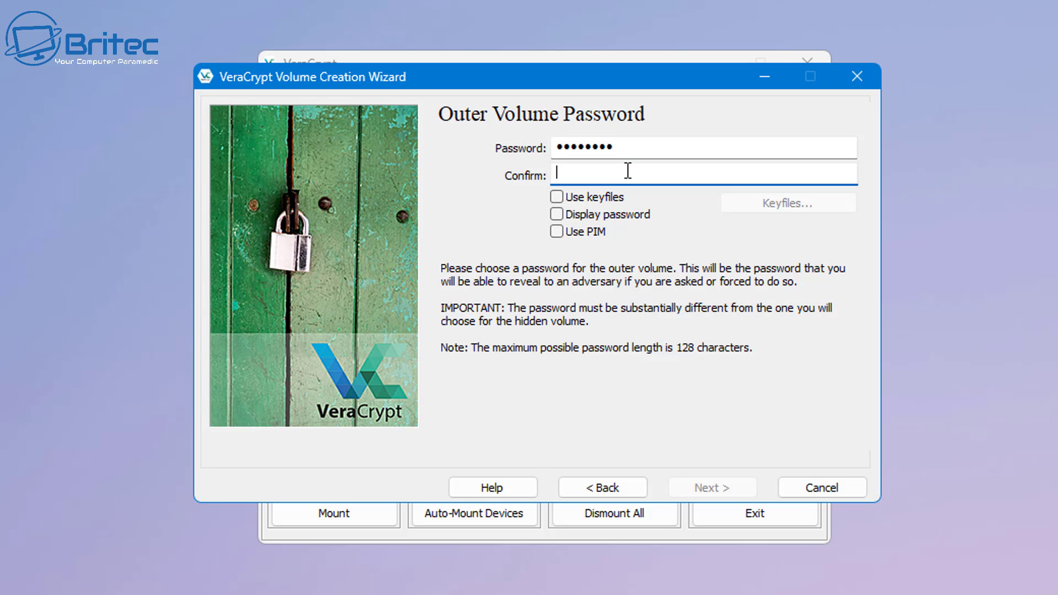
type("••••••••")
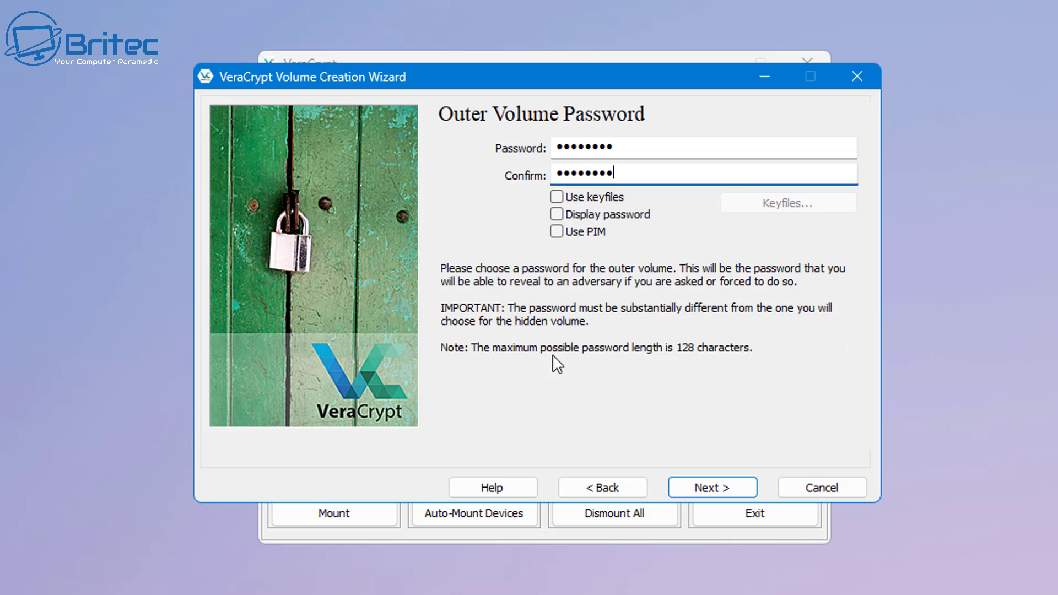
left_click(727, 489)
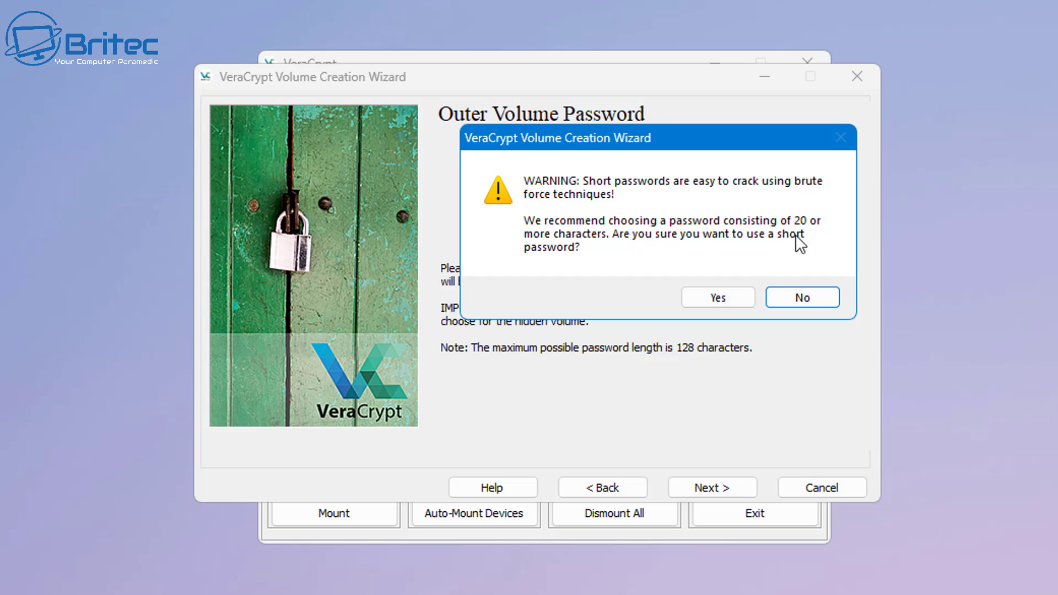
left_click(727, 299)
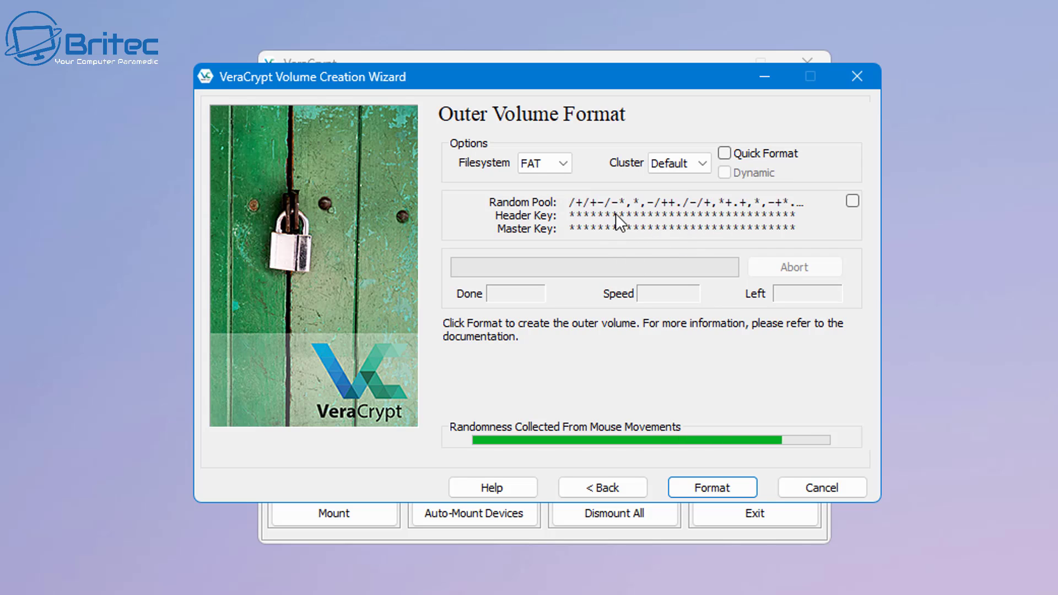
- Choose NTFS for the outer volume and enable Quick Format, accepting its warning
left_click(558, 166)
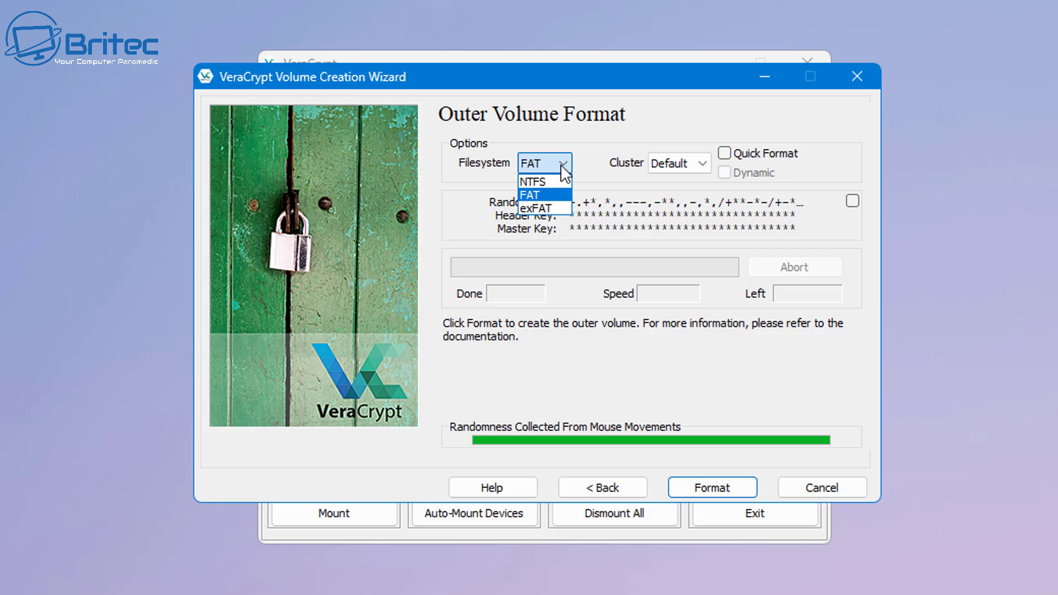
left_click(551, 177)
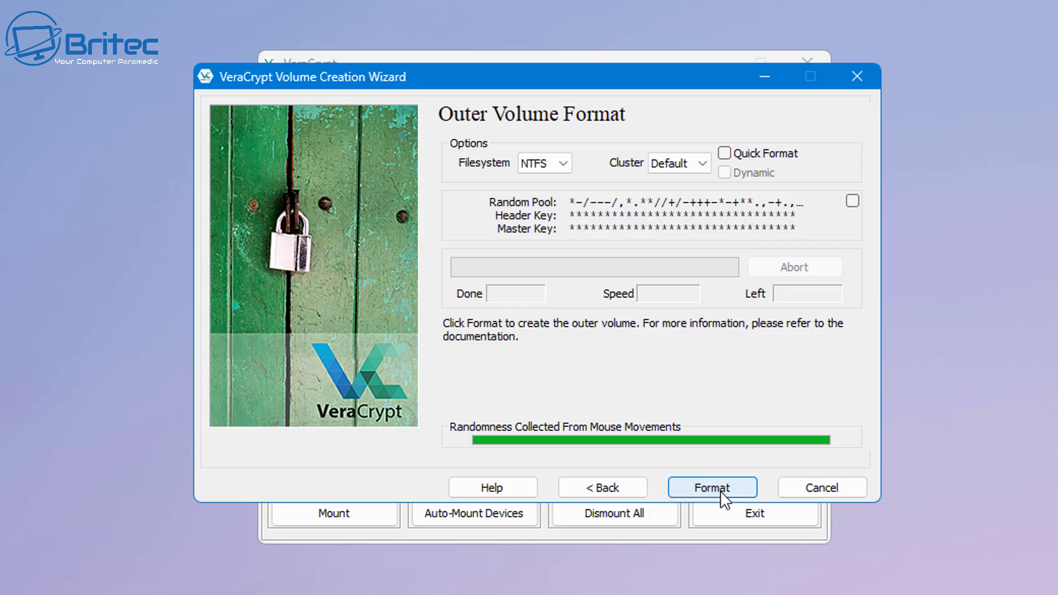
left_click(726, 154)
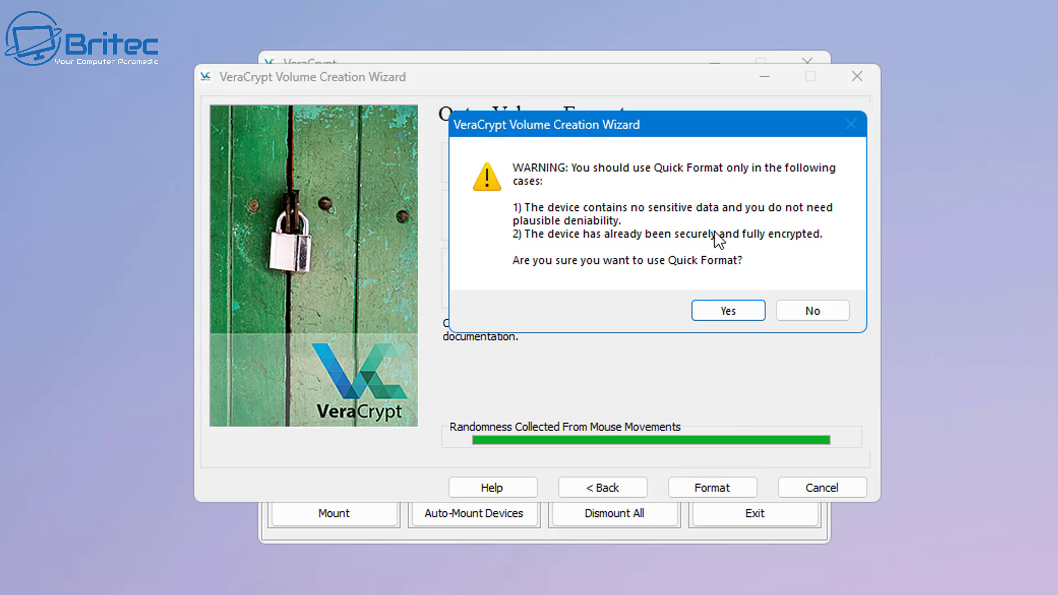
left_click(717, 302)
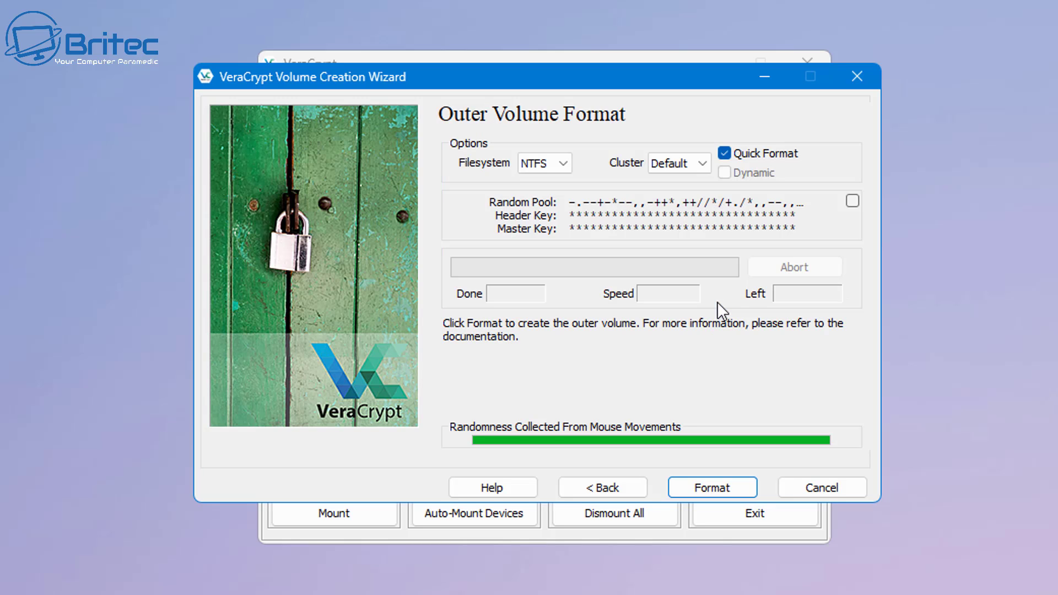
- Decline the NTFS format, switch the outer volume filesystem to exFAT, and format it
left_click(719, 491)
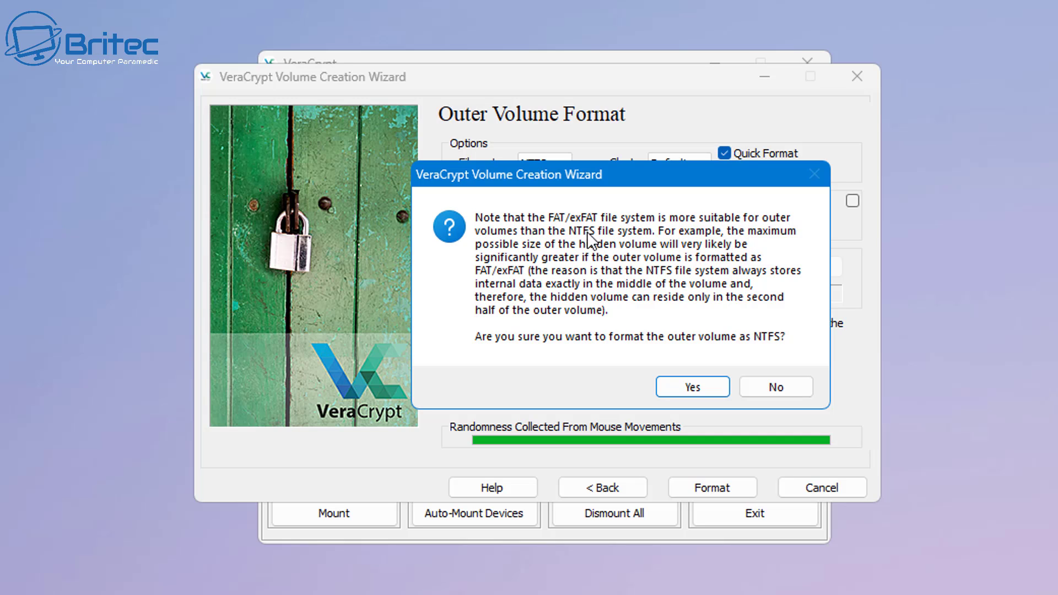
left_click(763, 393)
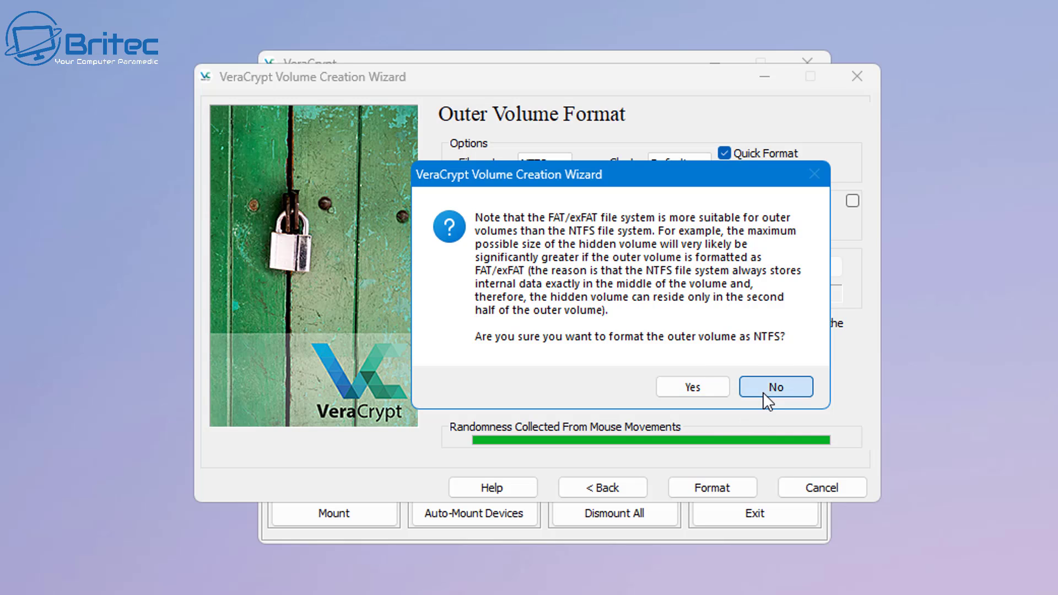
left_click(563, 164)
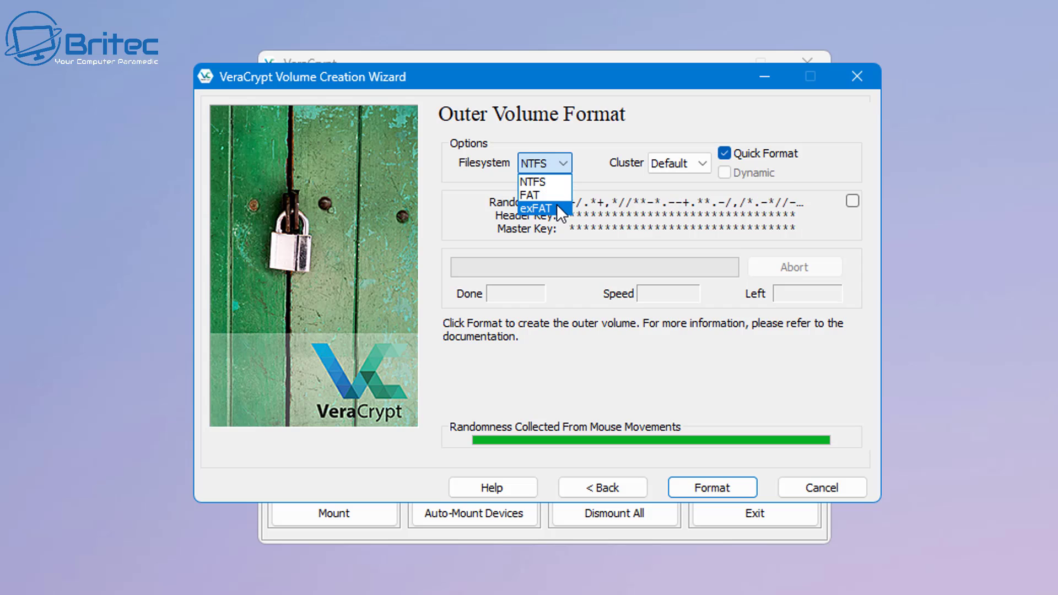
left_click(538, 208)
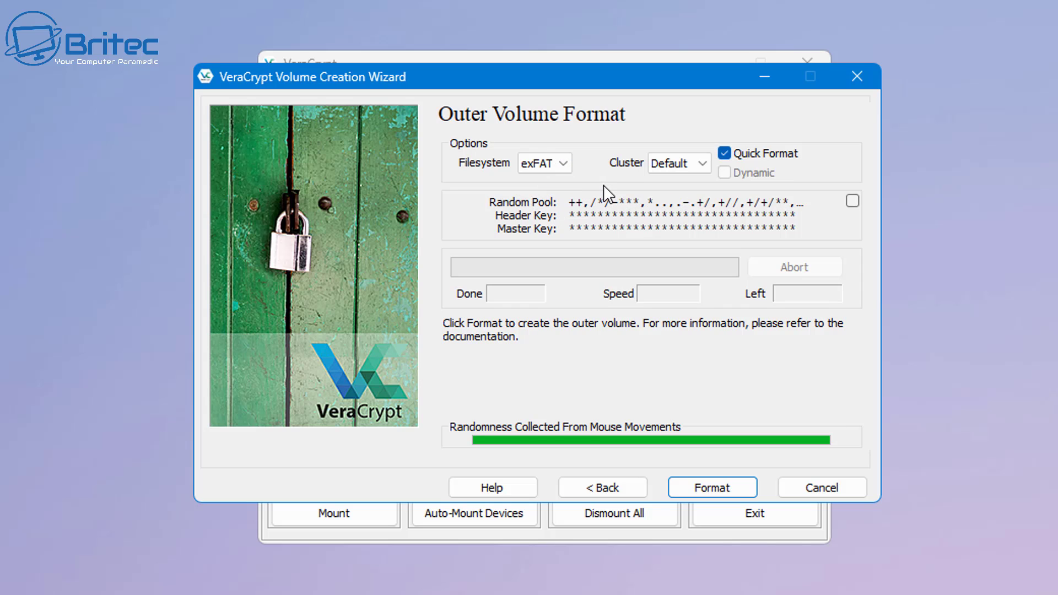
left_click(706, 492)
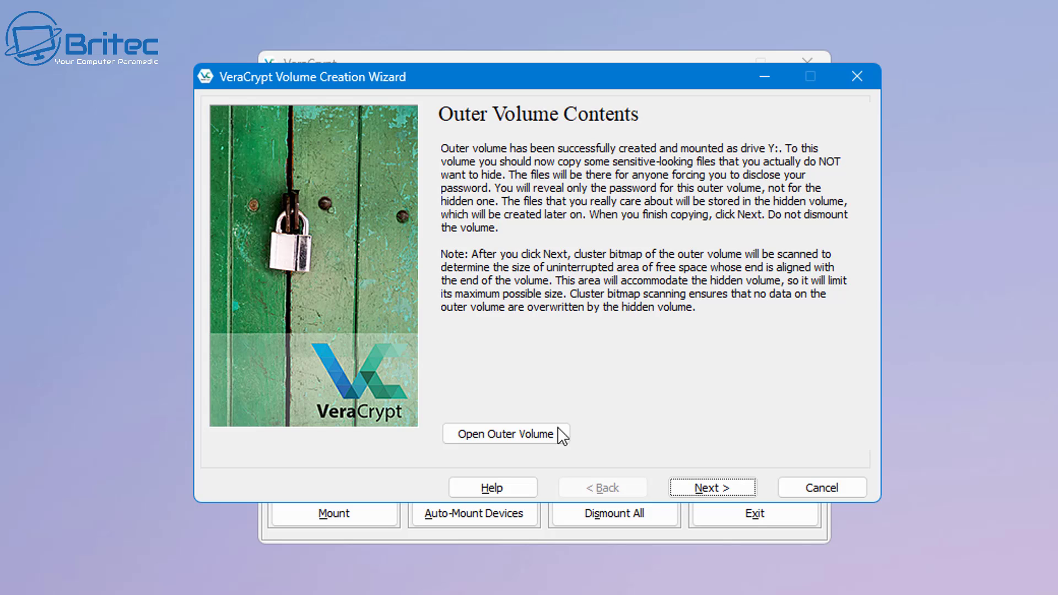
- Open the outer volume Y: and paste the four decoy PNG images into it
left_click(498, 441)
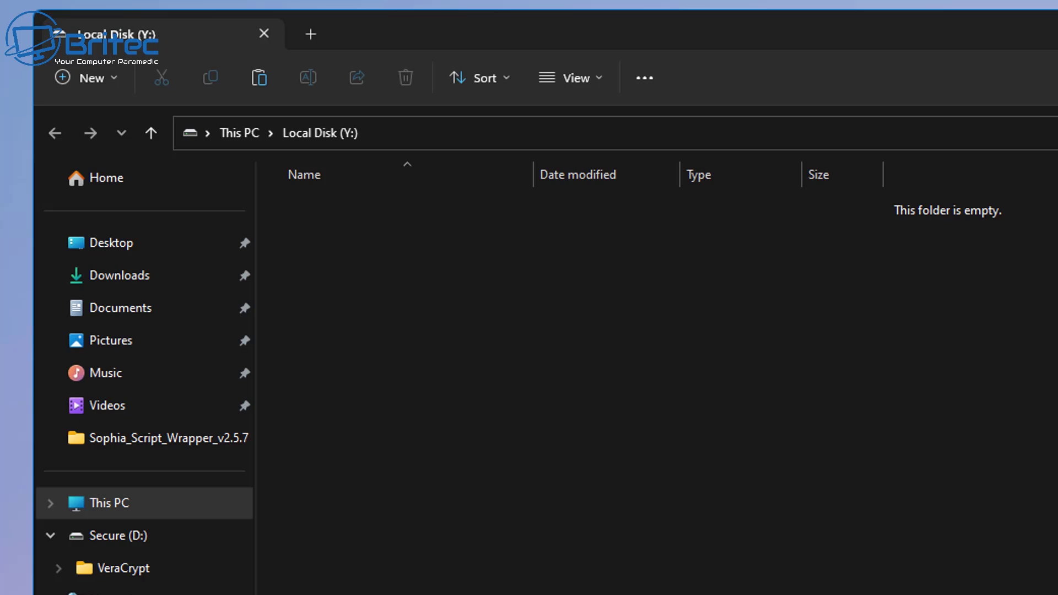
right_click(458, 294)
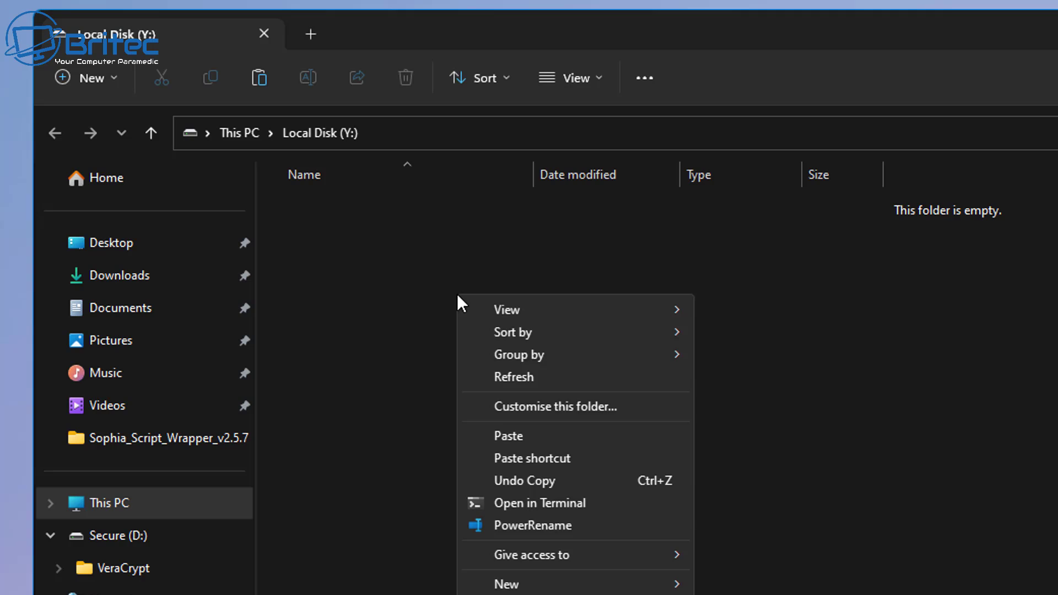
left_click(527, 436)
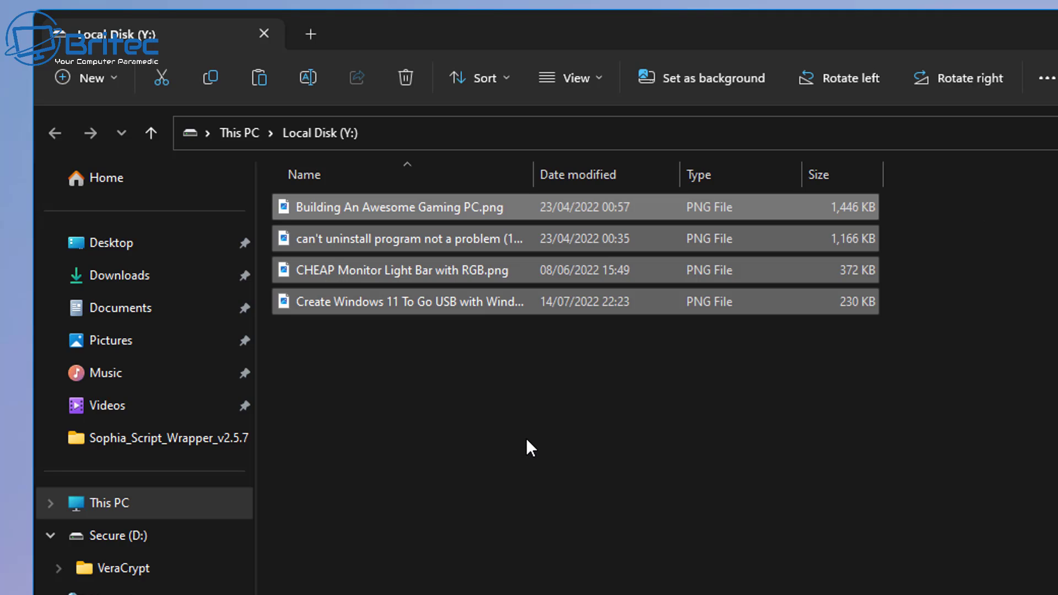
left_click(474, 401)
- Display the images as extra large icons, then close the Explorer window
left_click(600, 81)
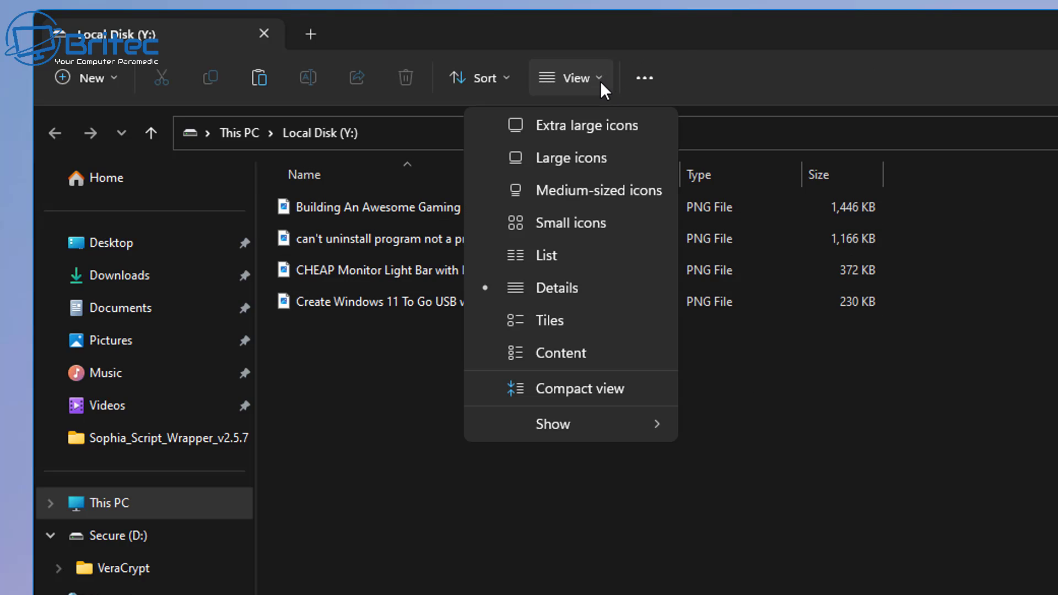
left_click(588, 125)
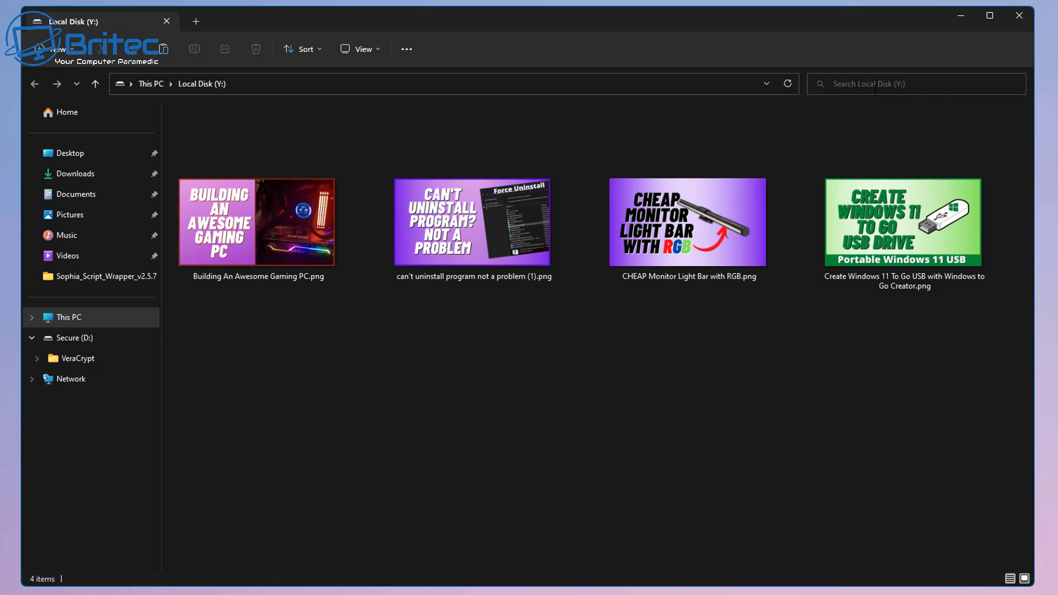
left_click(1019, 18)
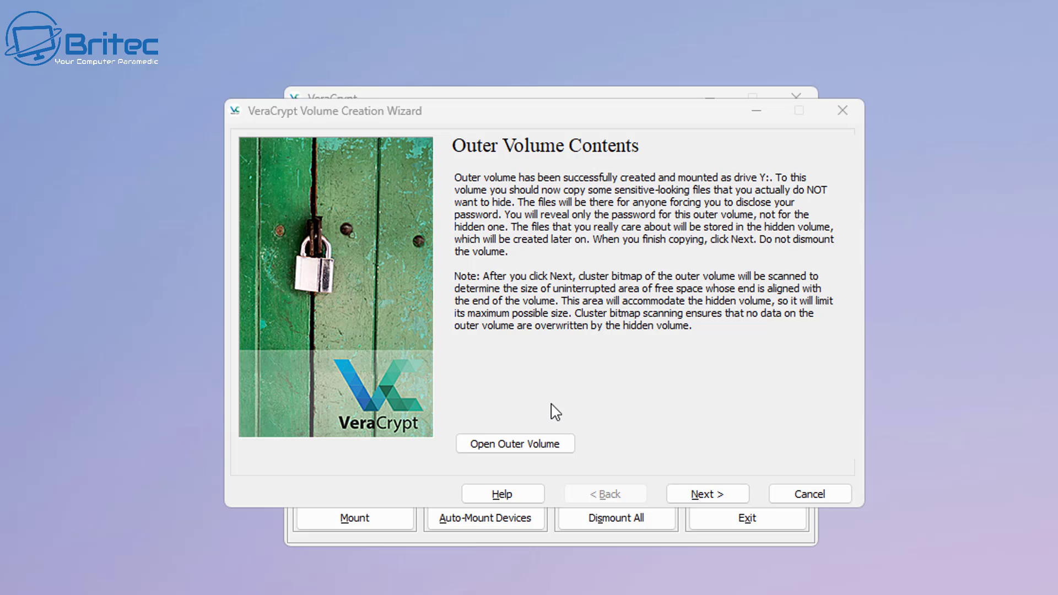
- Keep AES and SHA-512 for the hidden volume and set its size to 500 MB
left_click(702, 497)
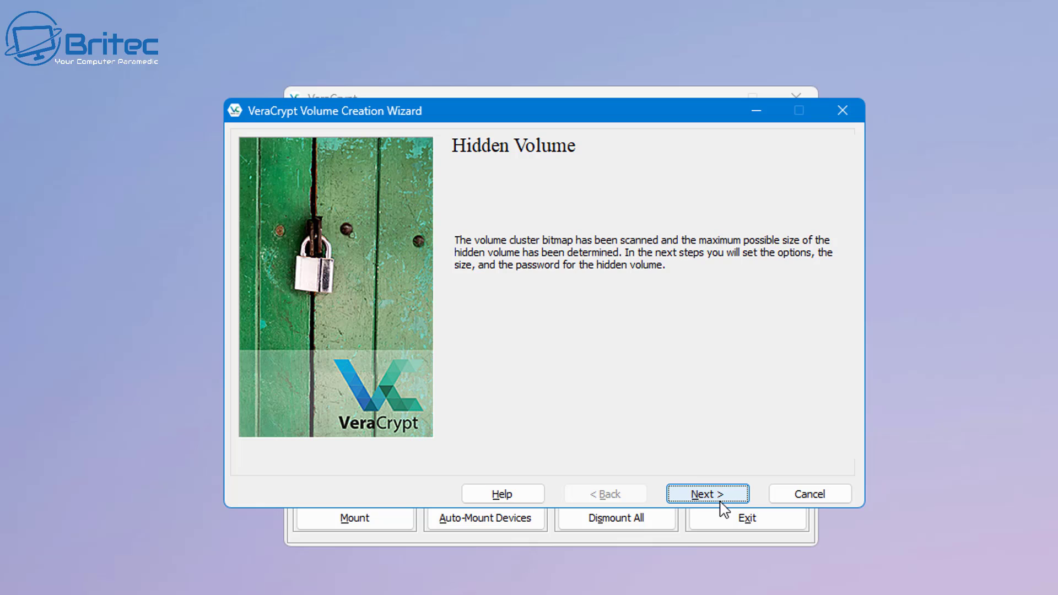
left_click(714, 495)
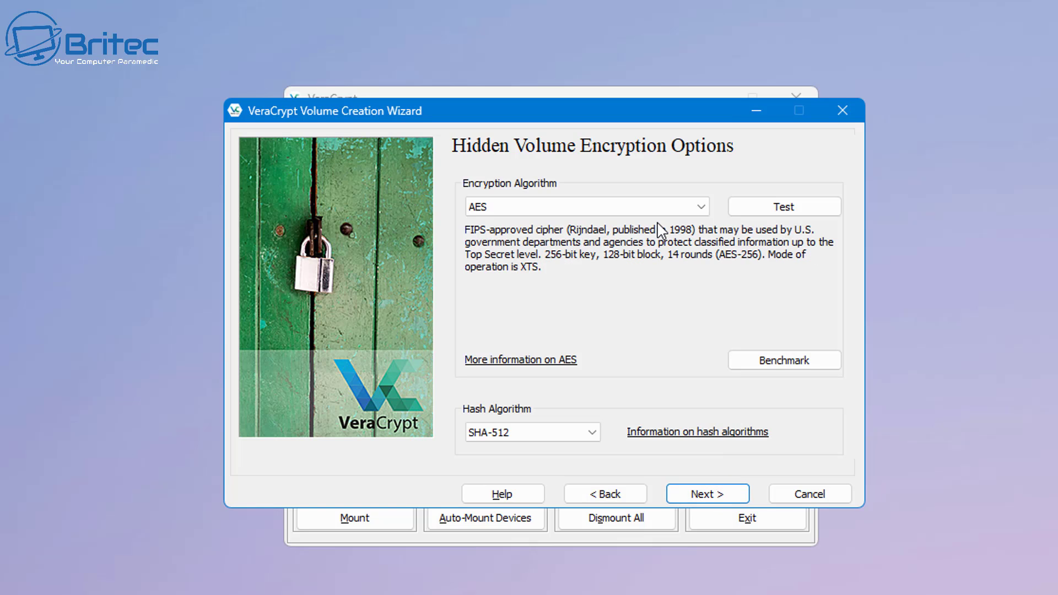
left_click(711, 508)
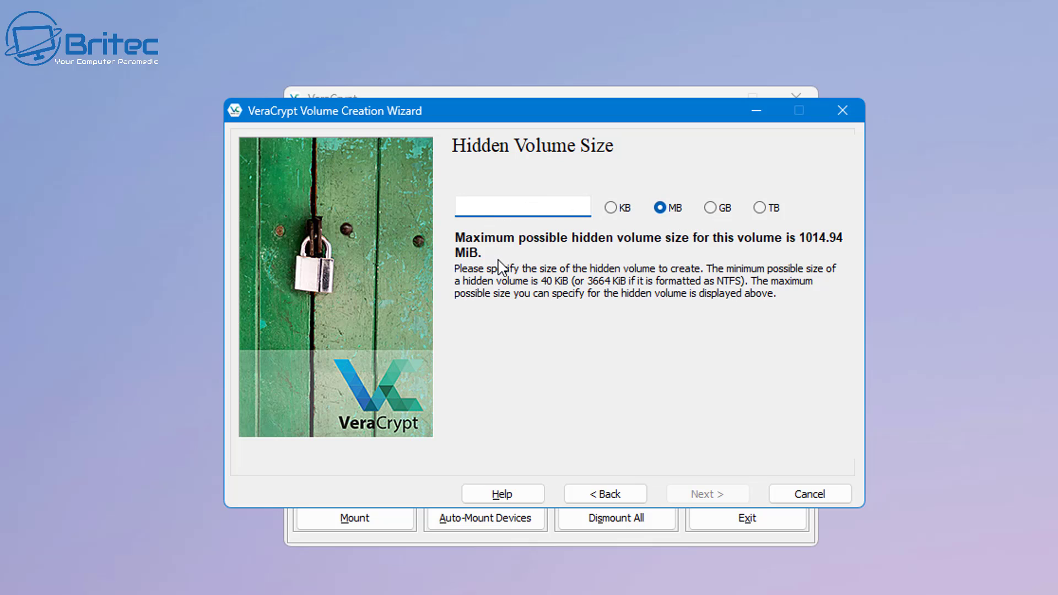
type("500")
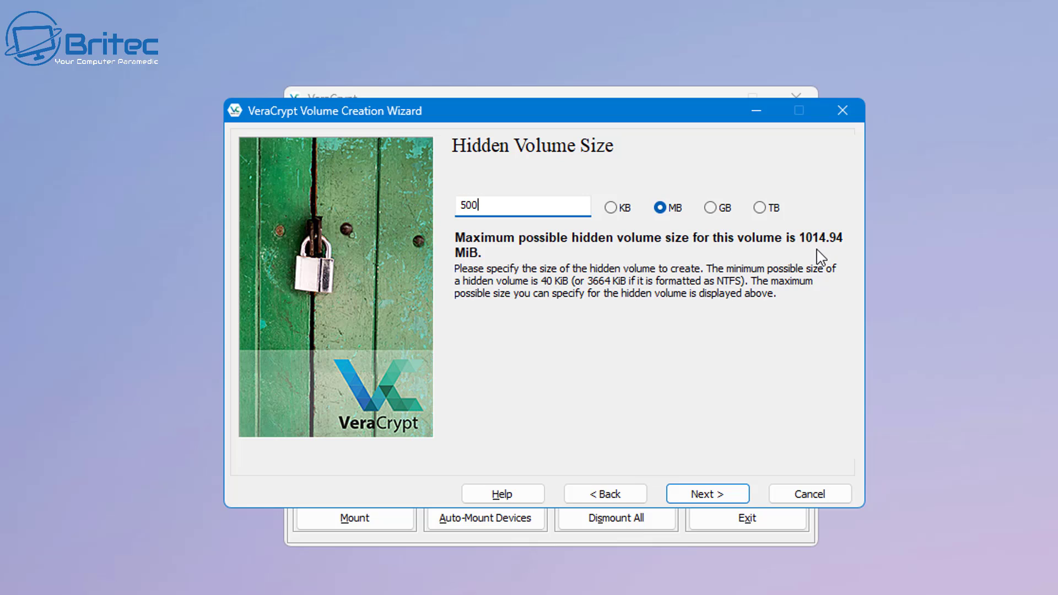
left_click(712, 500)
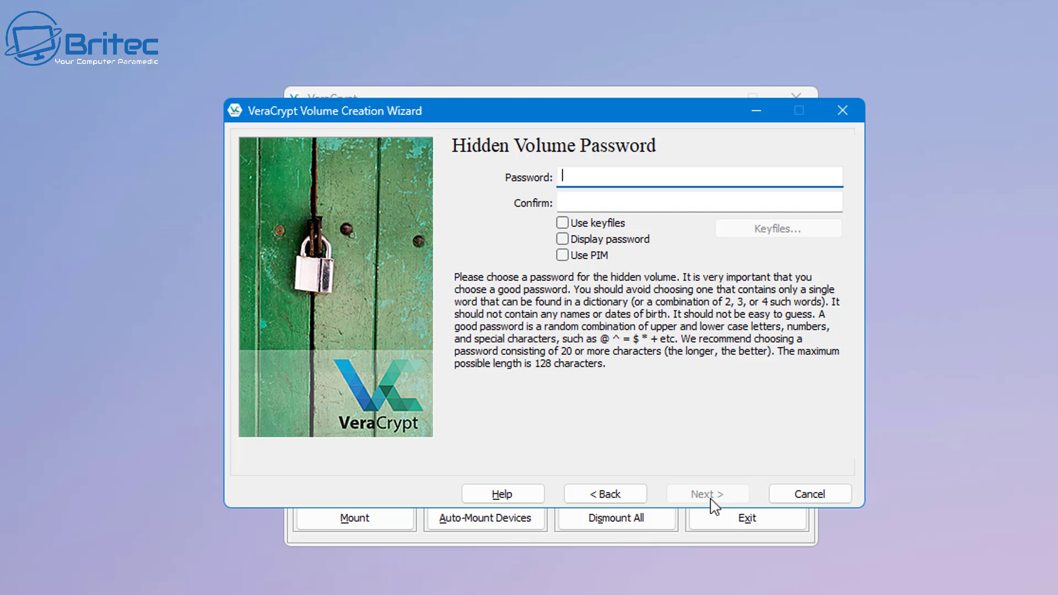
- Enter and confirm a short hidden volume password, accepting the short-password warning
type("12345")
left_click(600, 207)
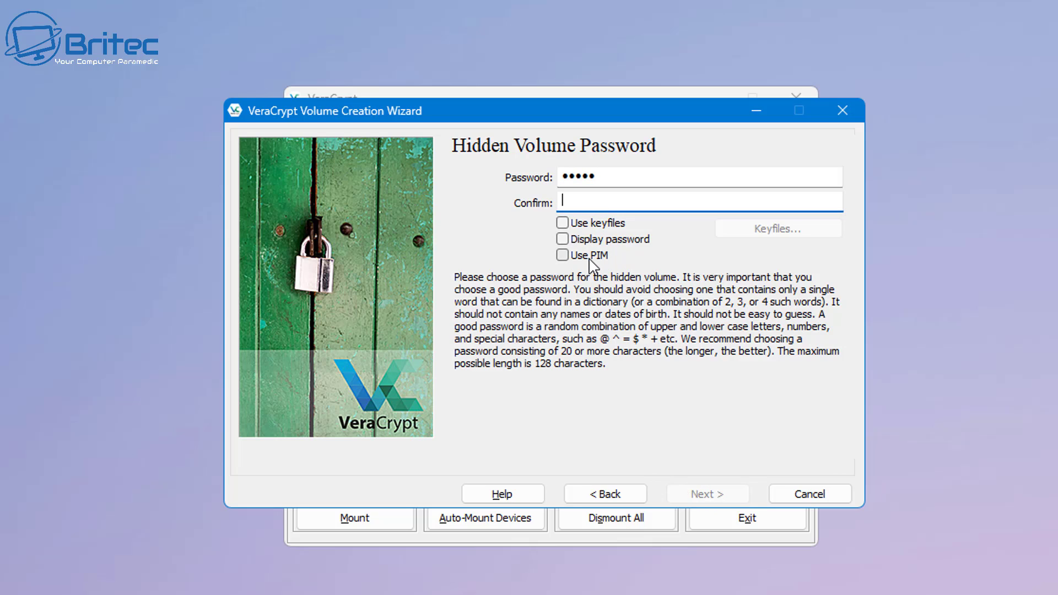
type("12345")
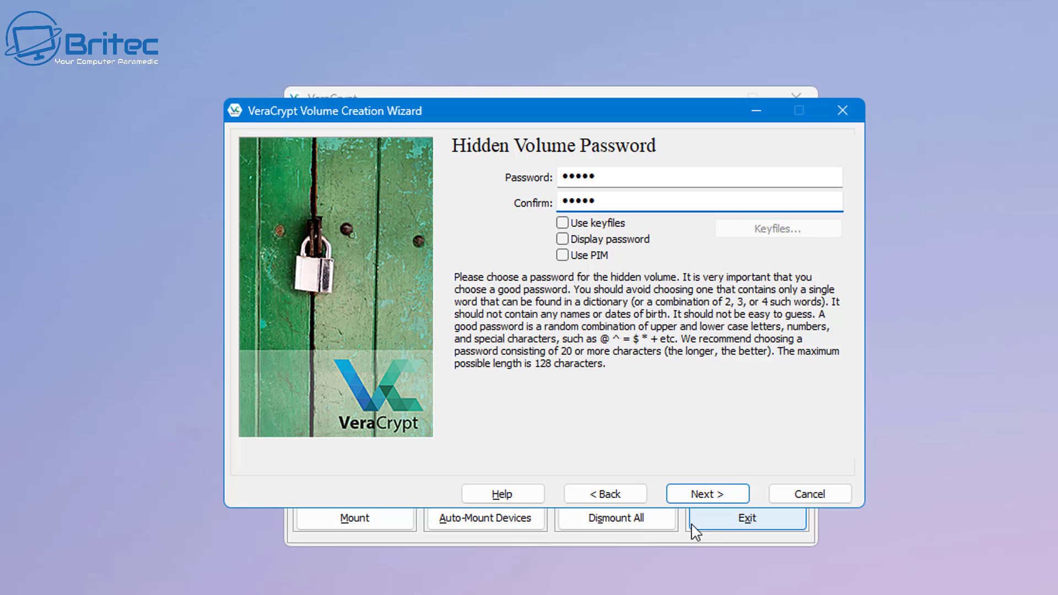
left_click(706, 498)
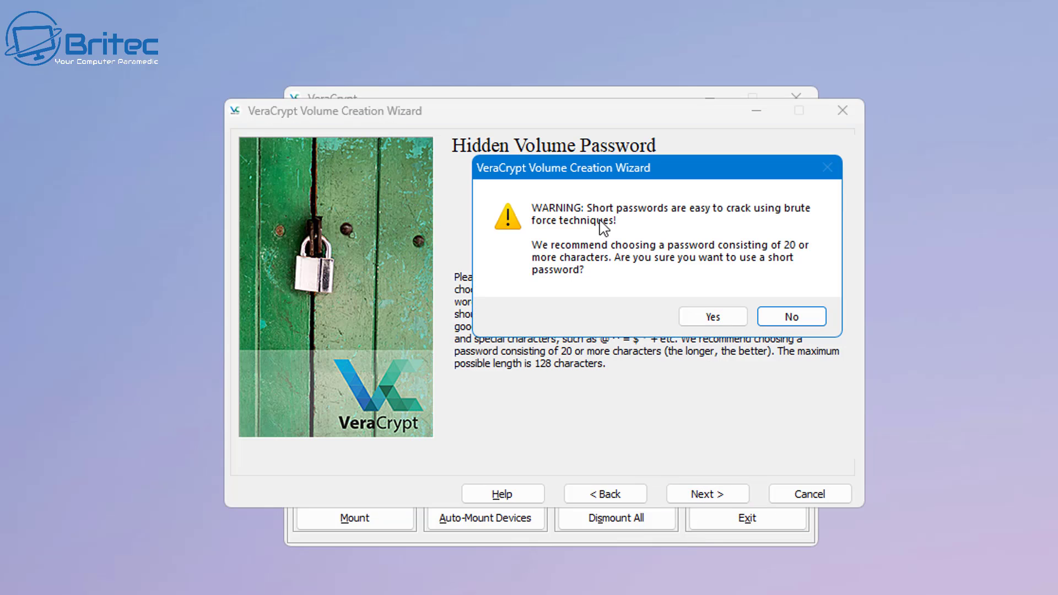
left_click(710, 321)
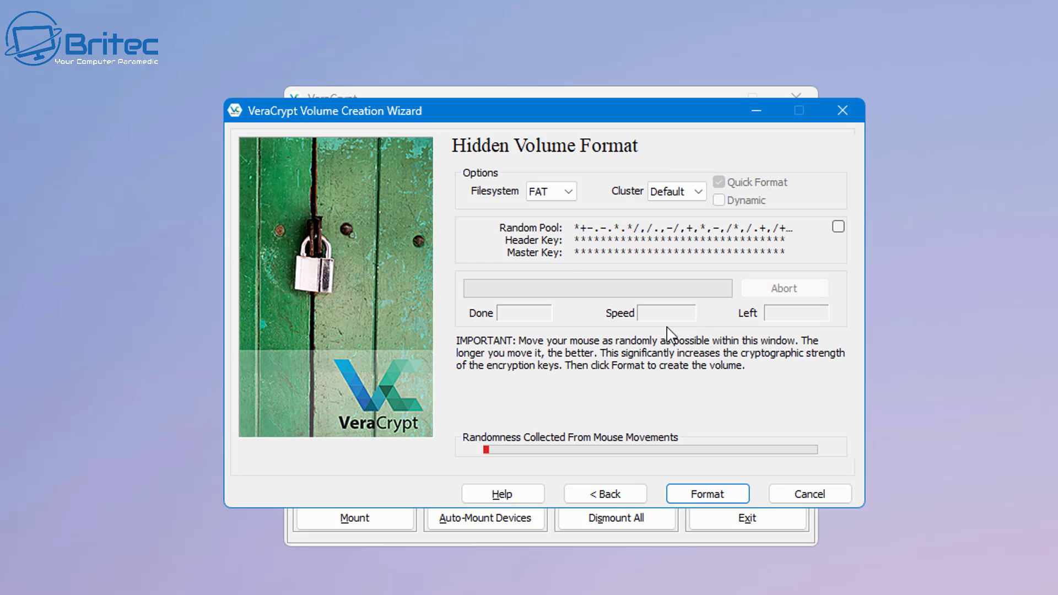
- Format the hidden volume with the exFAT filesystem
left_click(567, 193)
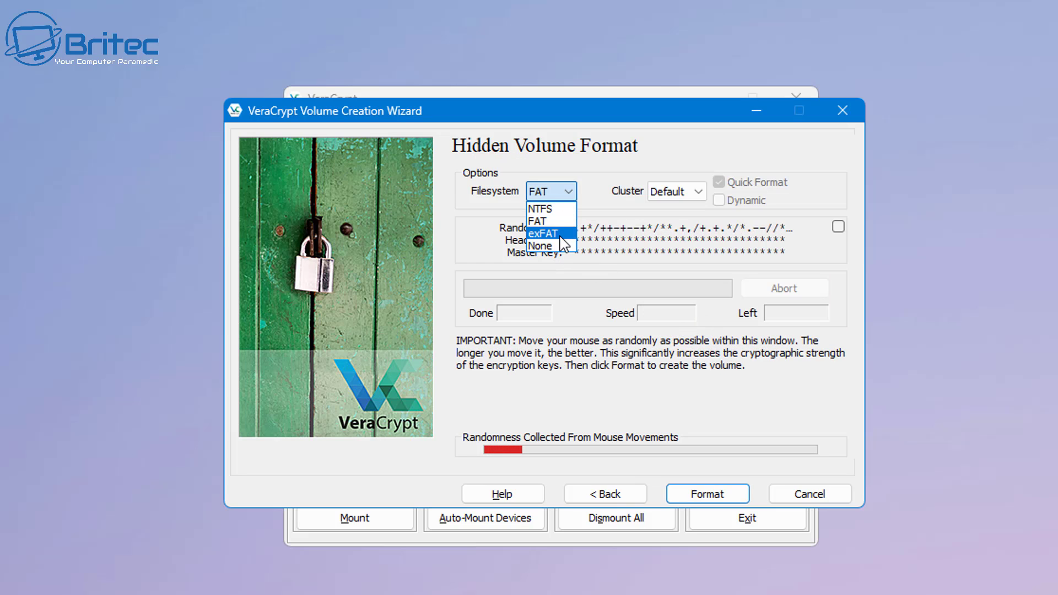
left_click(566, 234)
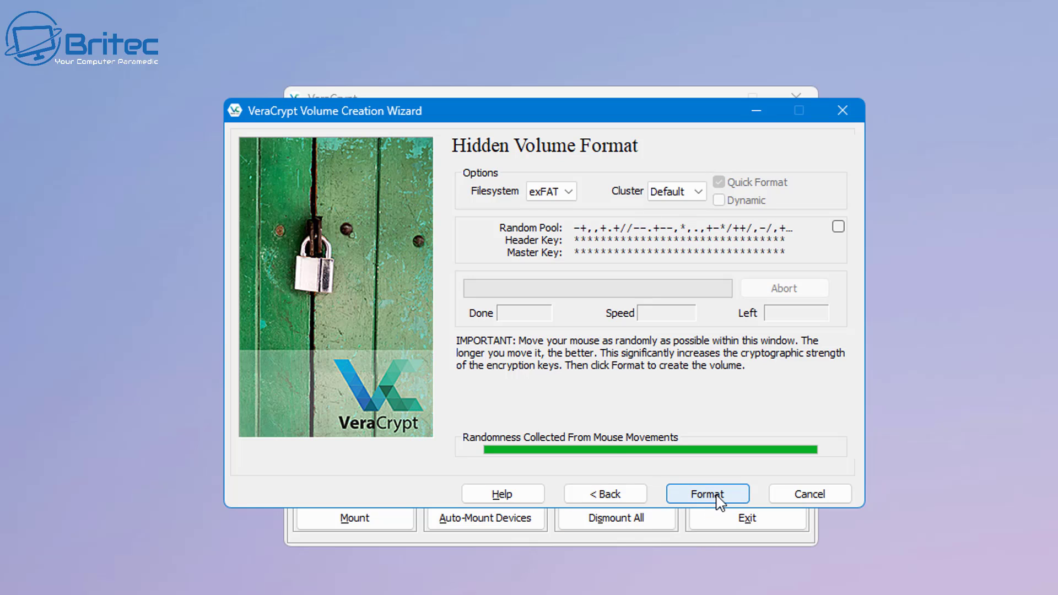
left_click(715, 498)
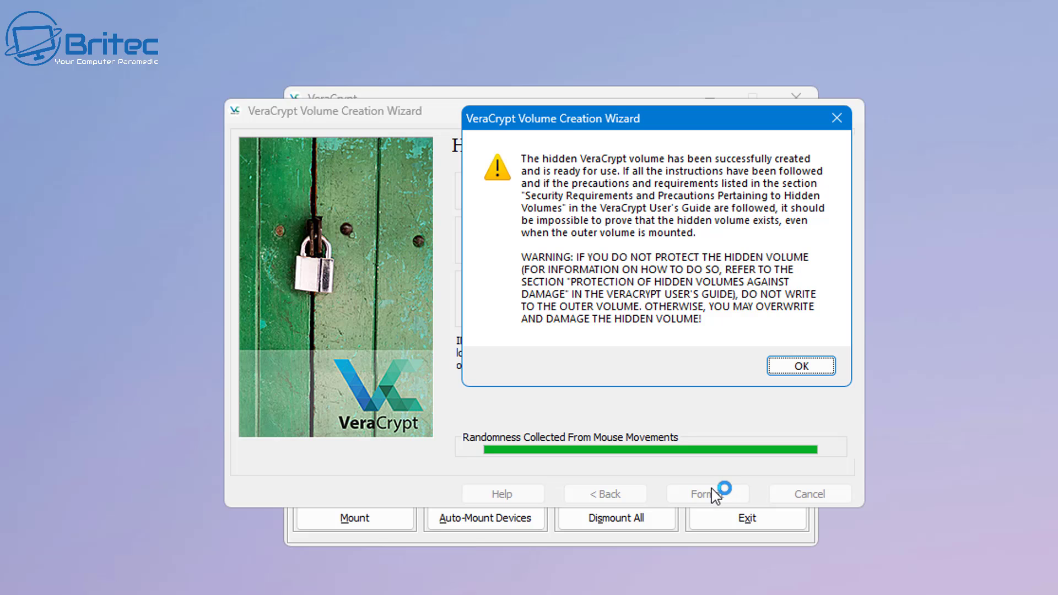
- Dismiss the success notice, exit the creation wizard, and minimize VeraCrypt
left_click(808, 367)
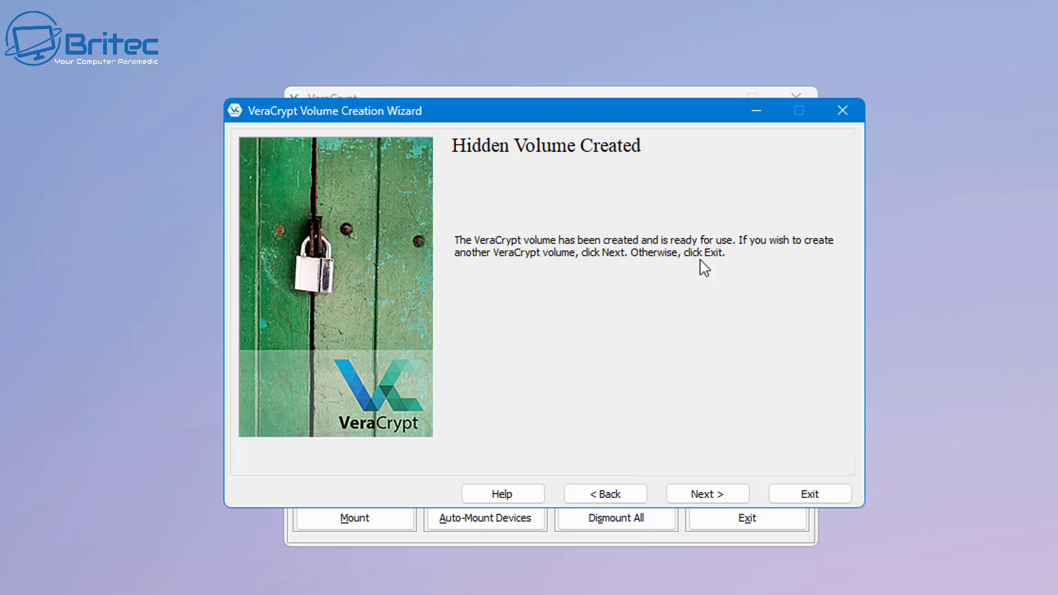
left_click(824, 499)
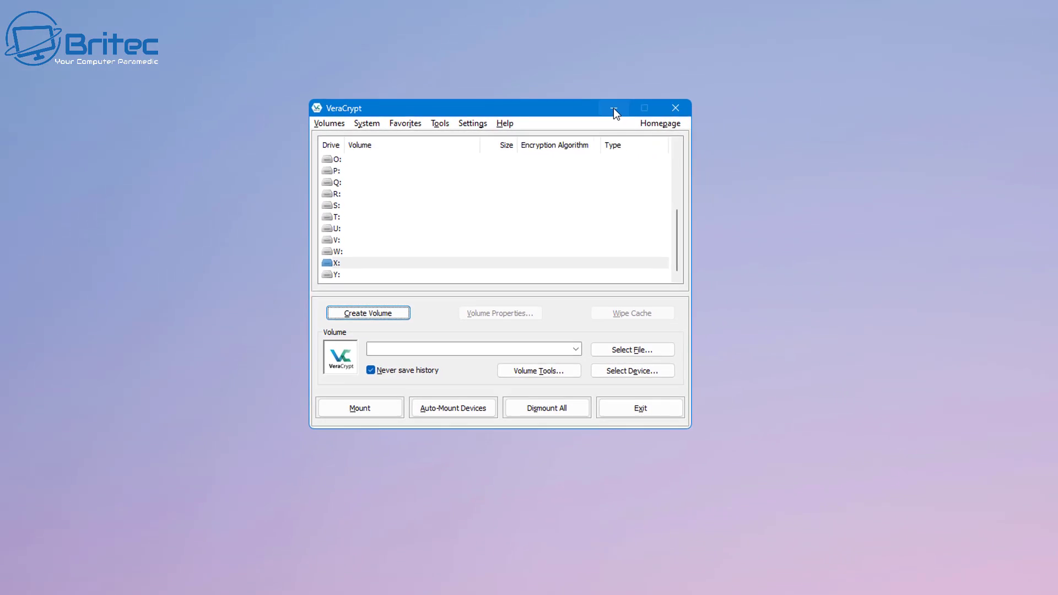
left_click(614, 108)
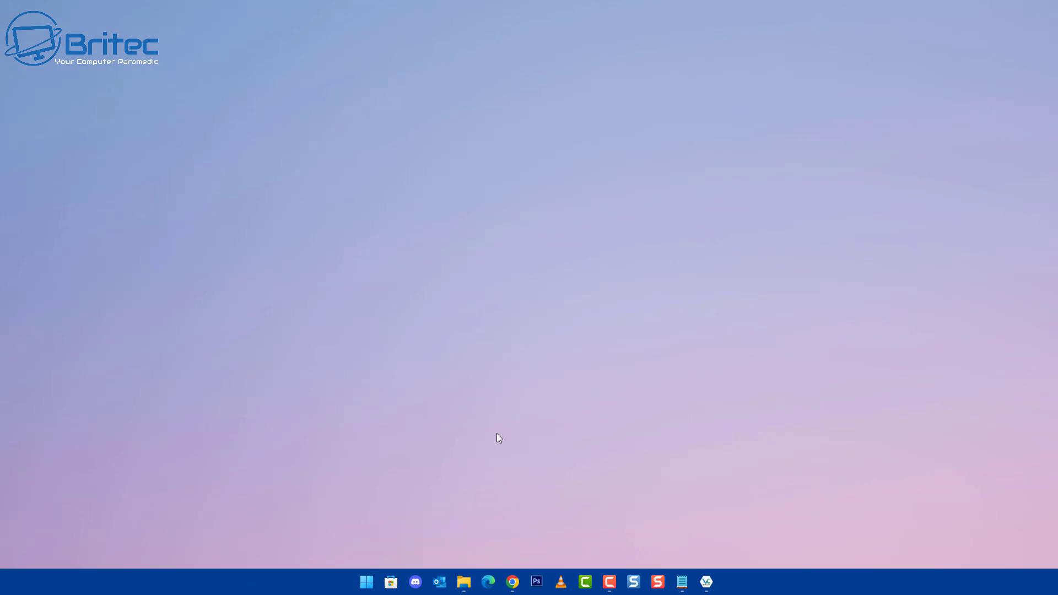
- Open Secure (D:) in File Explorer and relaunch VeraCrypt from VeraCrypt.exe - Shortcut
left_click(447, 520)
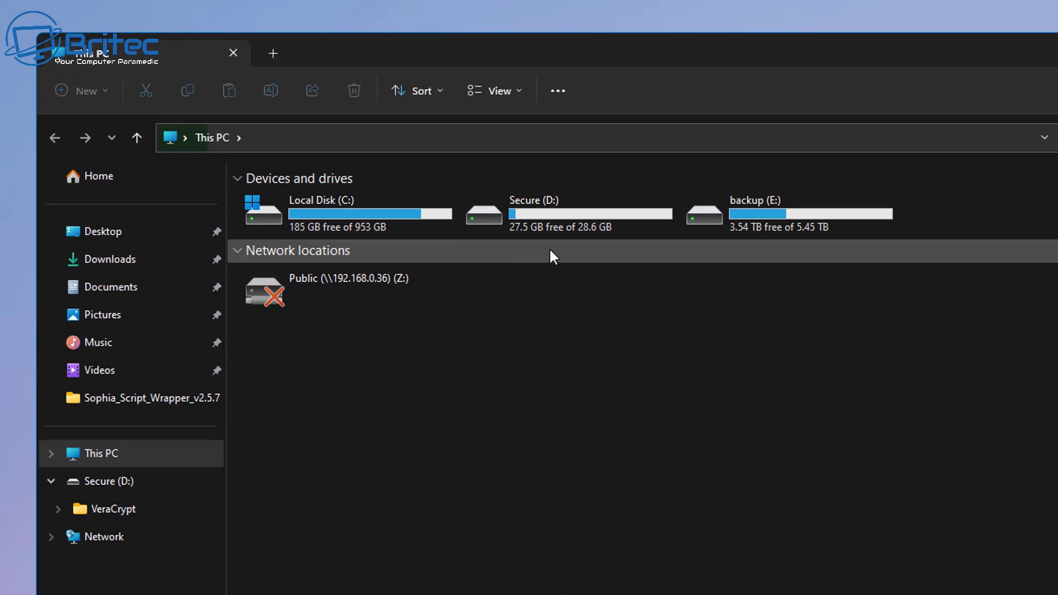
double_click(557, 225)
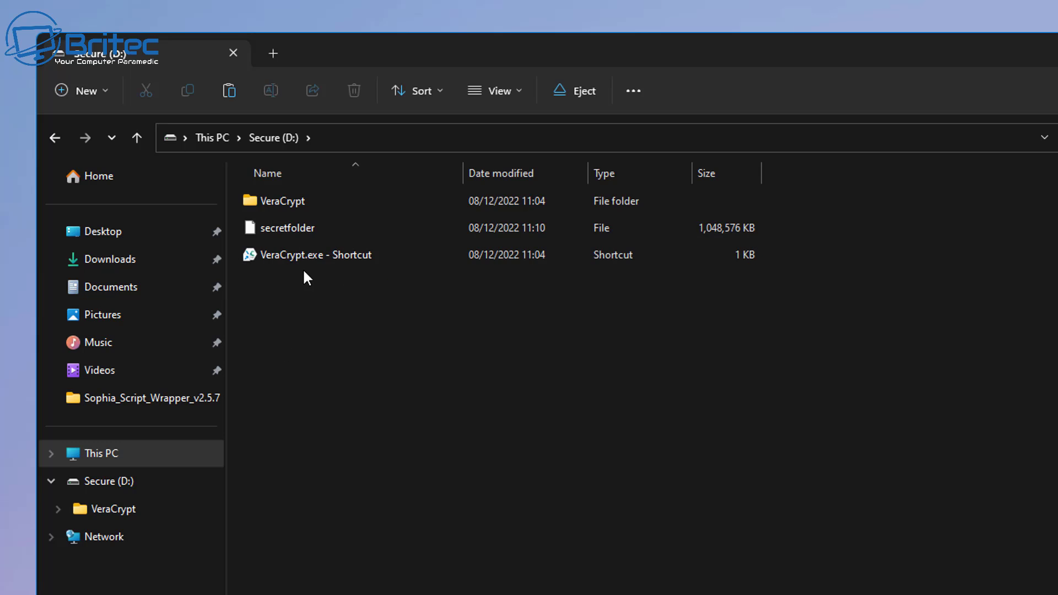
left_click(304, 232)
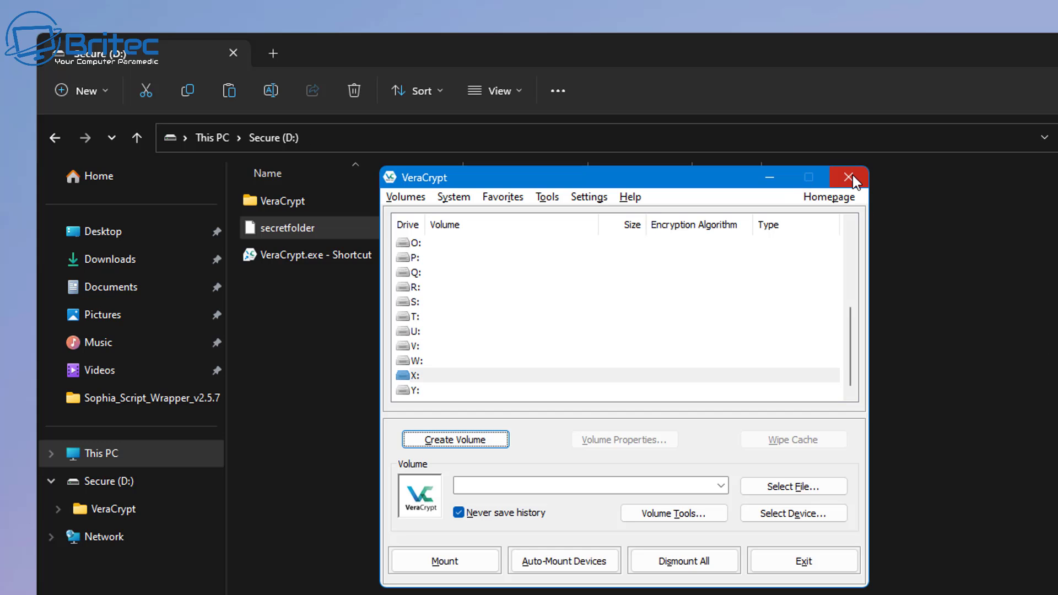
left_click(853, 175)
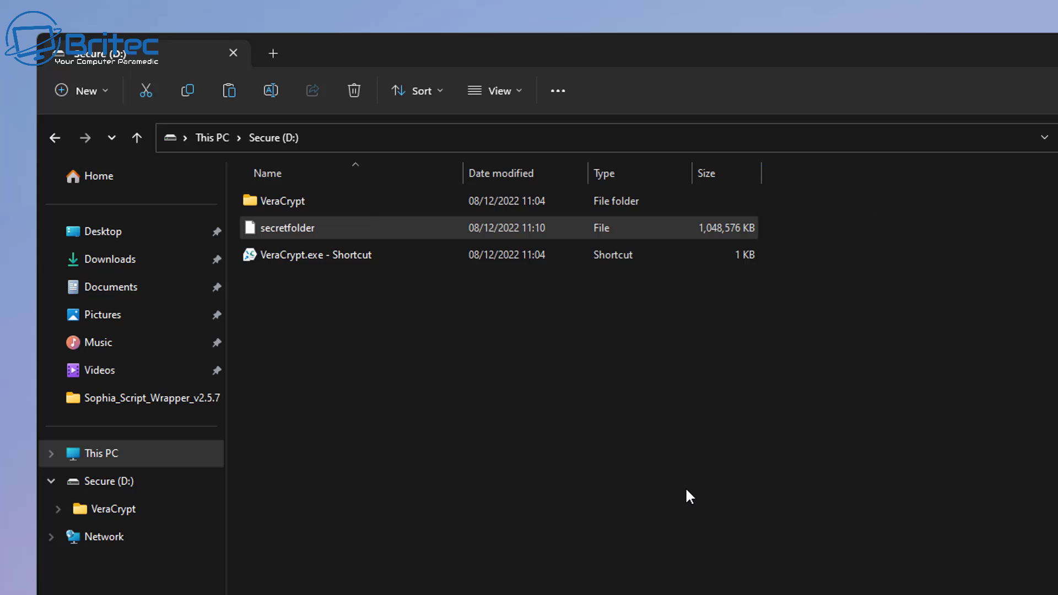
double_click(293, 259)
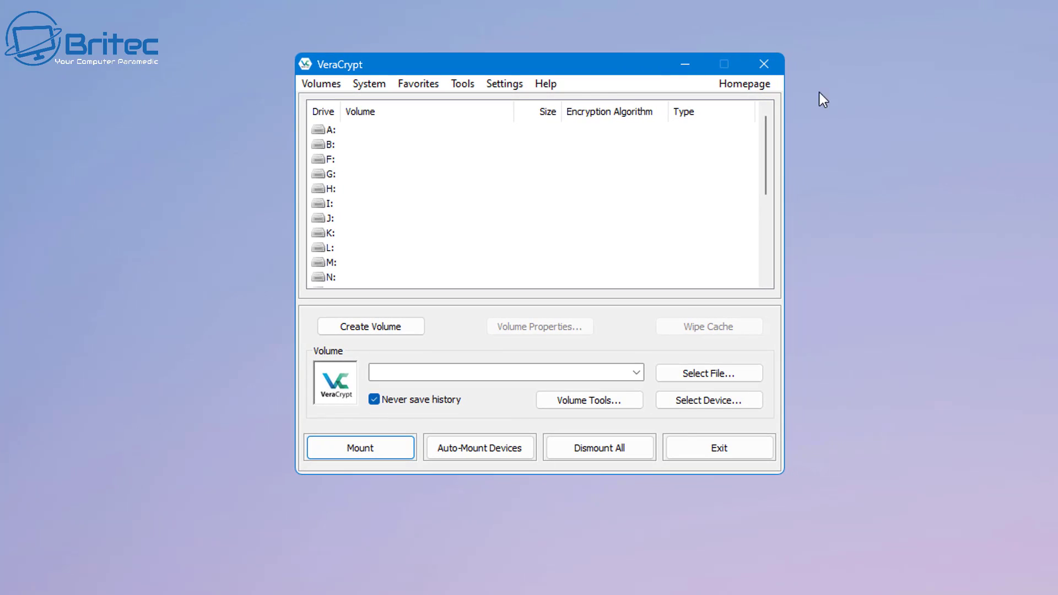
- Pick drive letter R: and select D:\secretfolder as the volume file to mount
scroll(380, 201, "down", 2)
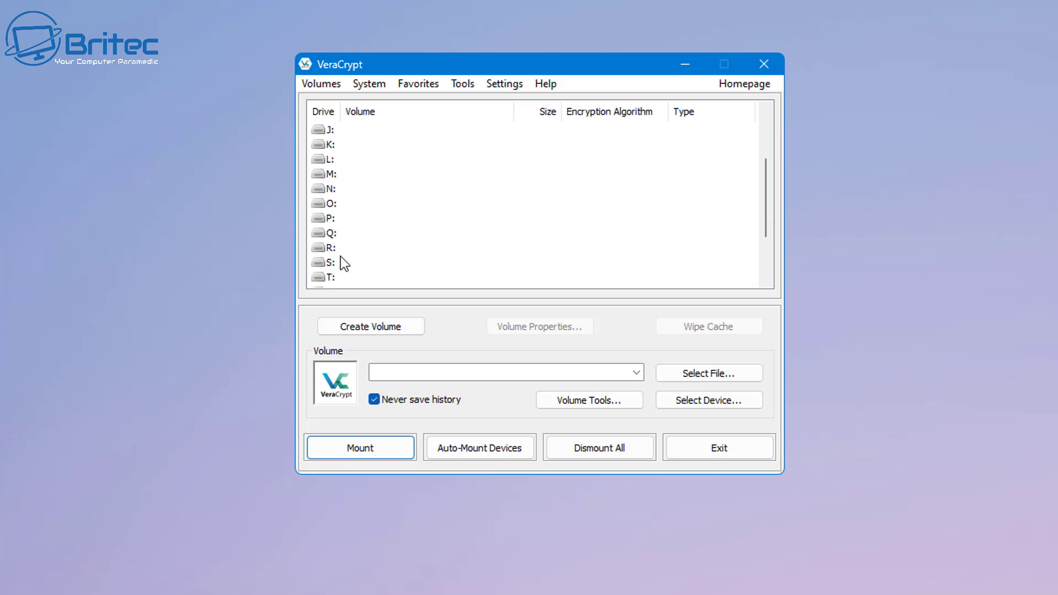
left_click(324, 249)
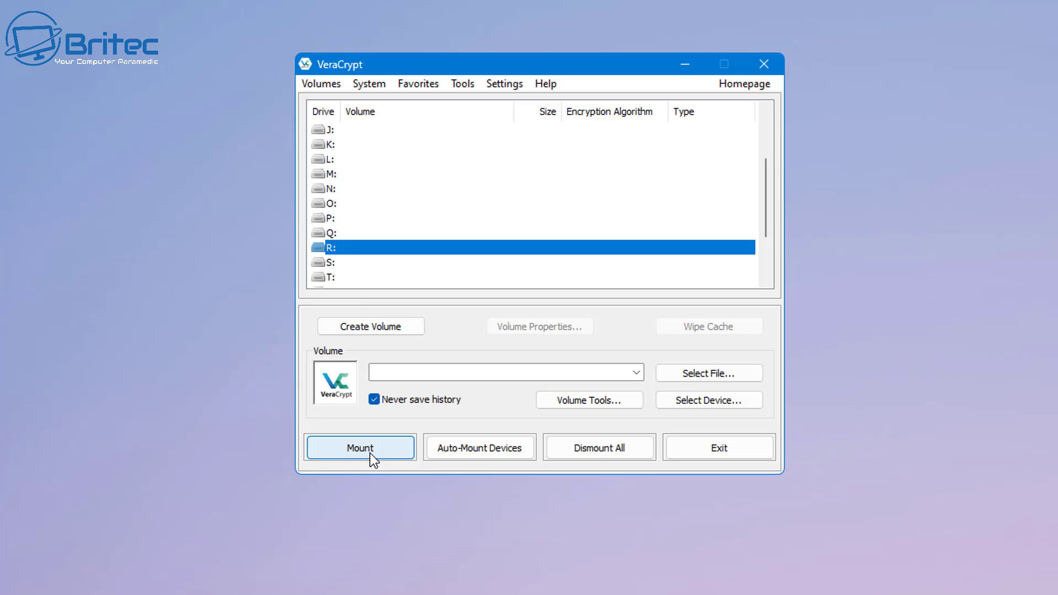
left_click(699, 370)
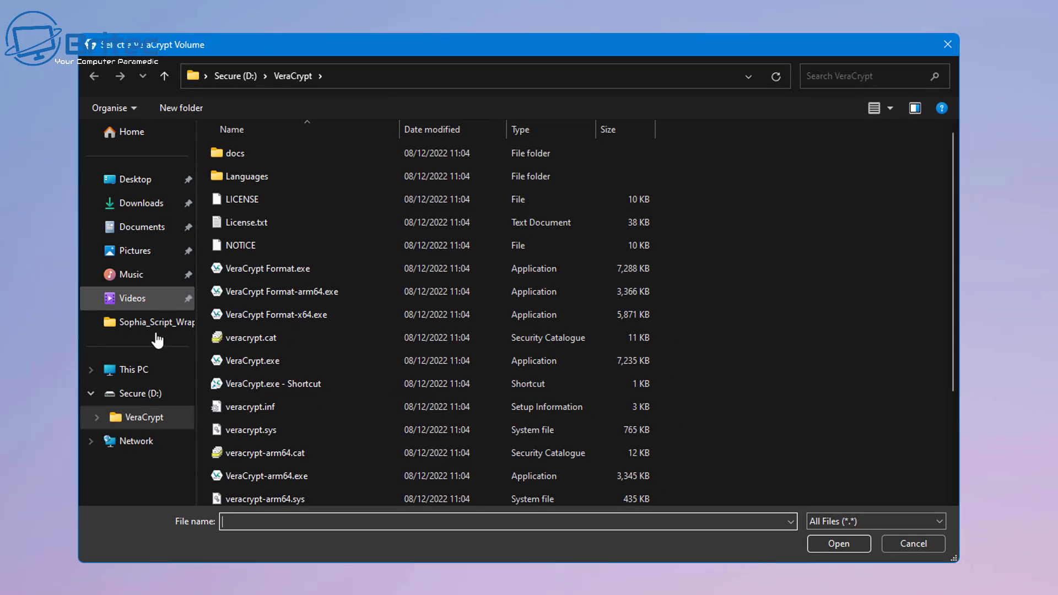
left_click(143, 394)
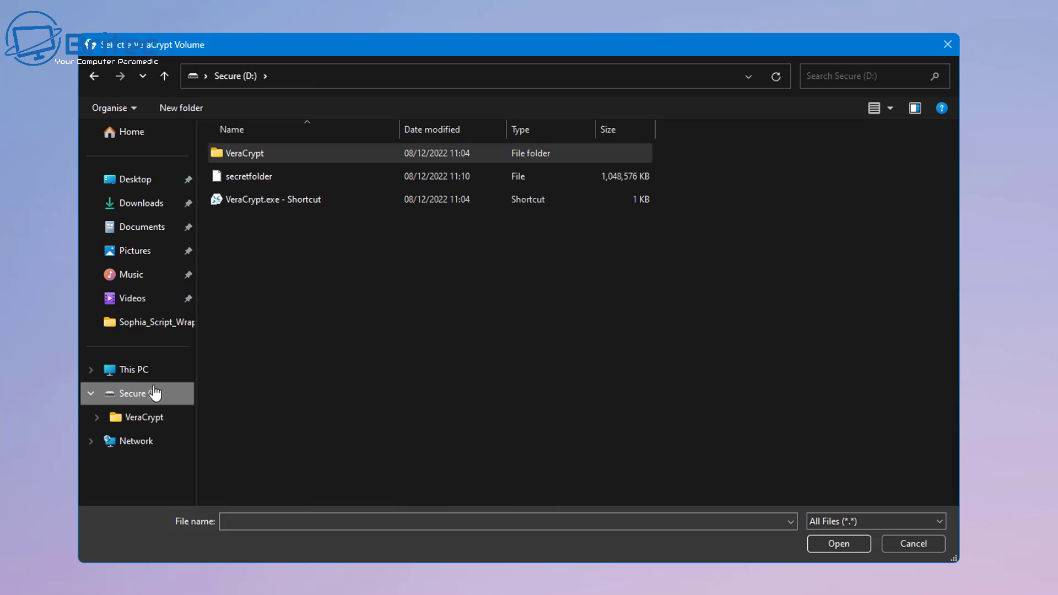
left_click(253, 177)
left_click(841, 545)
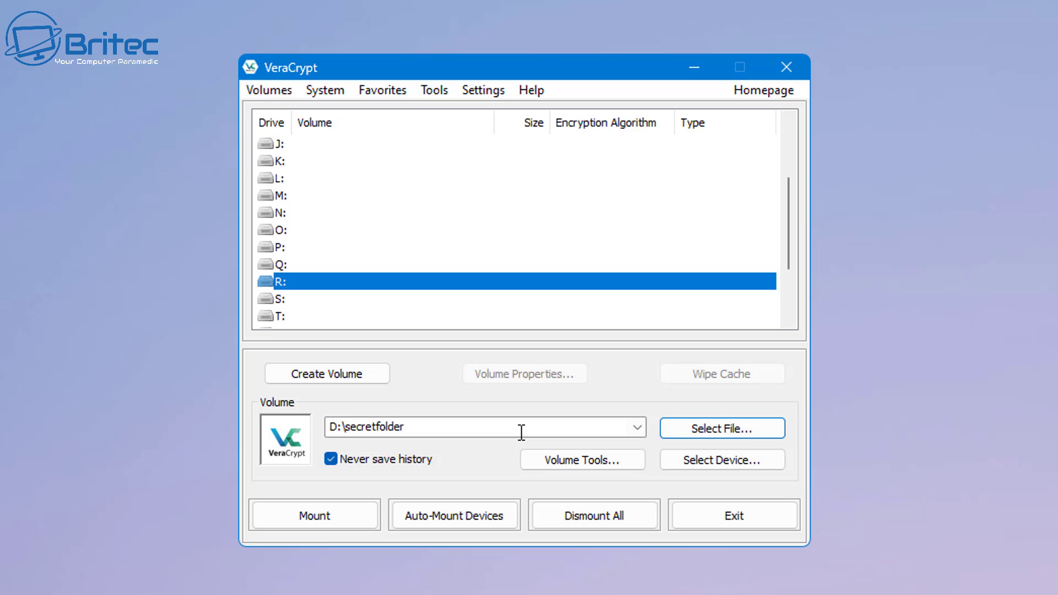
- Start mounting D:\secretfolder and enter the outer volume password
left_click(326, 518)
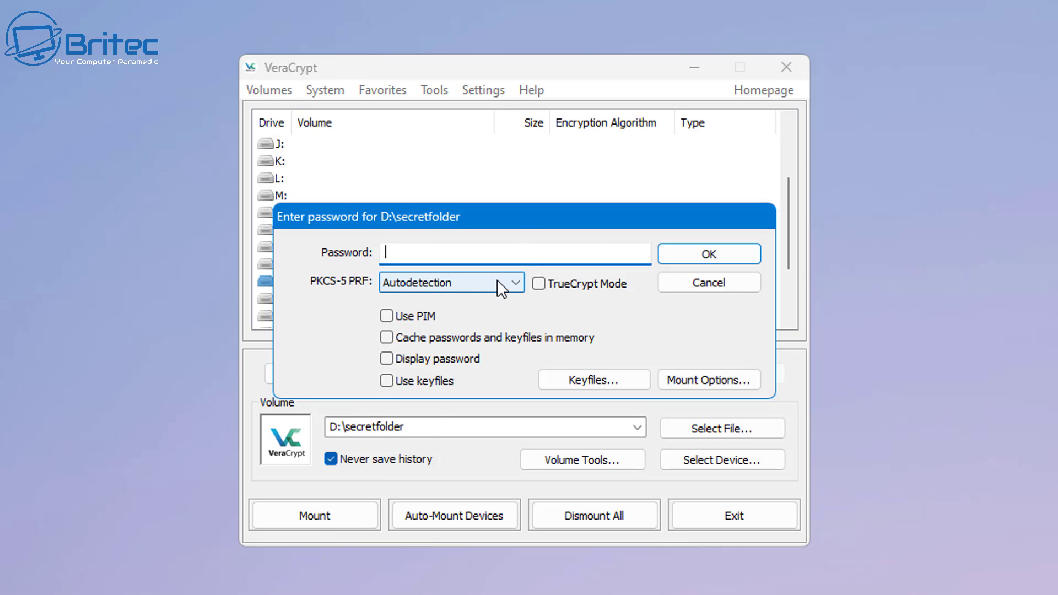
type("••••••••")
- Mount the outer volume and open Local Disk (R:) to view the decoy images
left_click(736, 256)
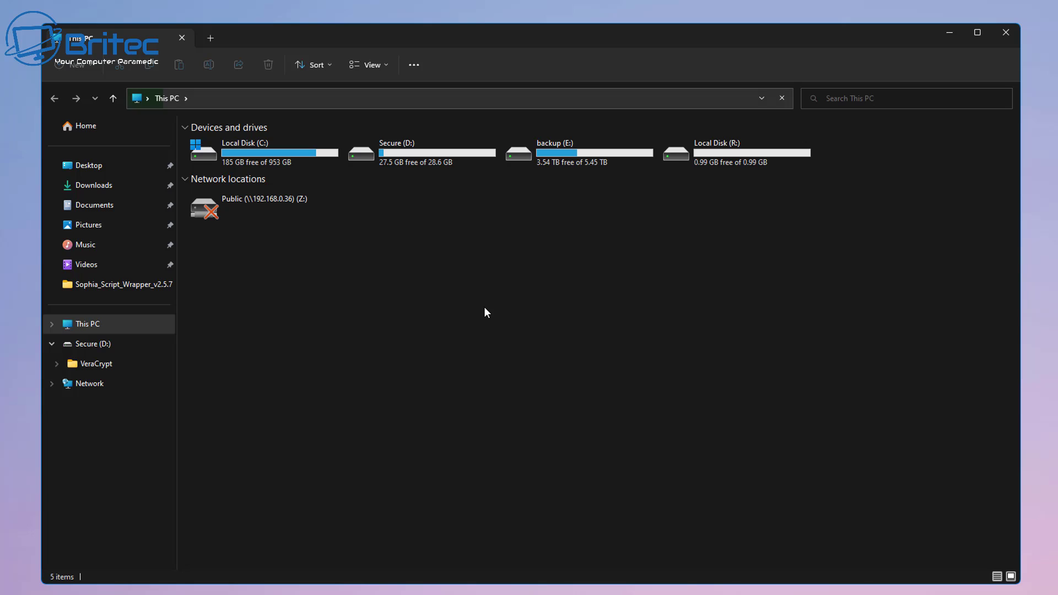
double_click(733, 162)
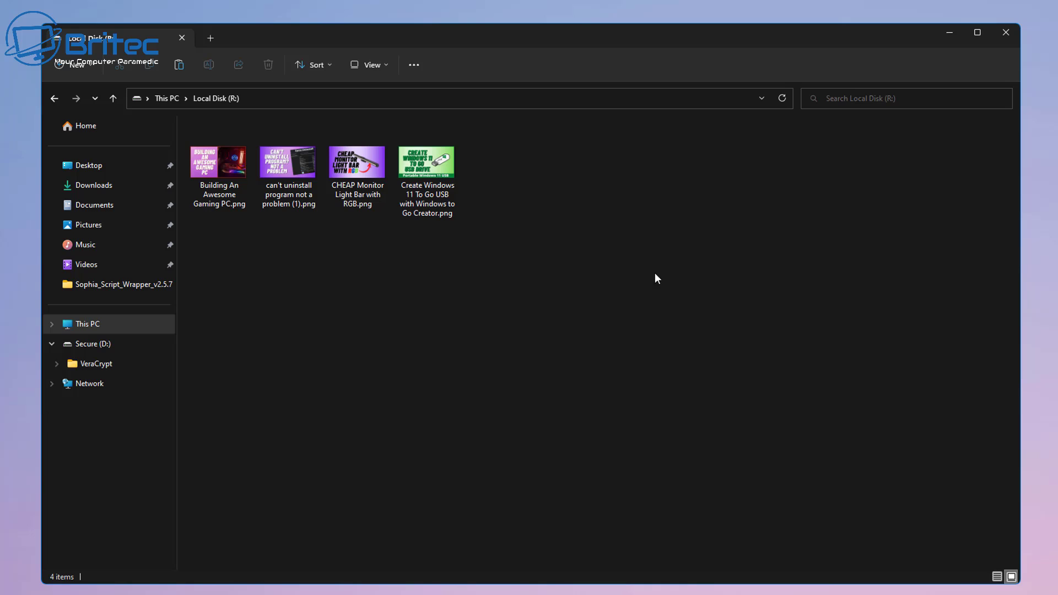
- Dismount the outer volume from R: and remount D:\secretfolder using the hidden volume password
left_click(1001, 34)
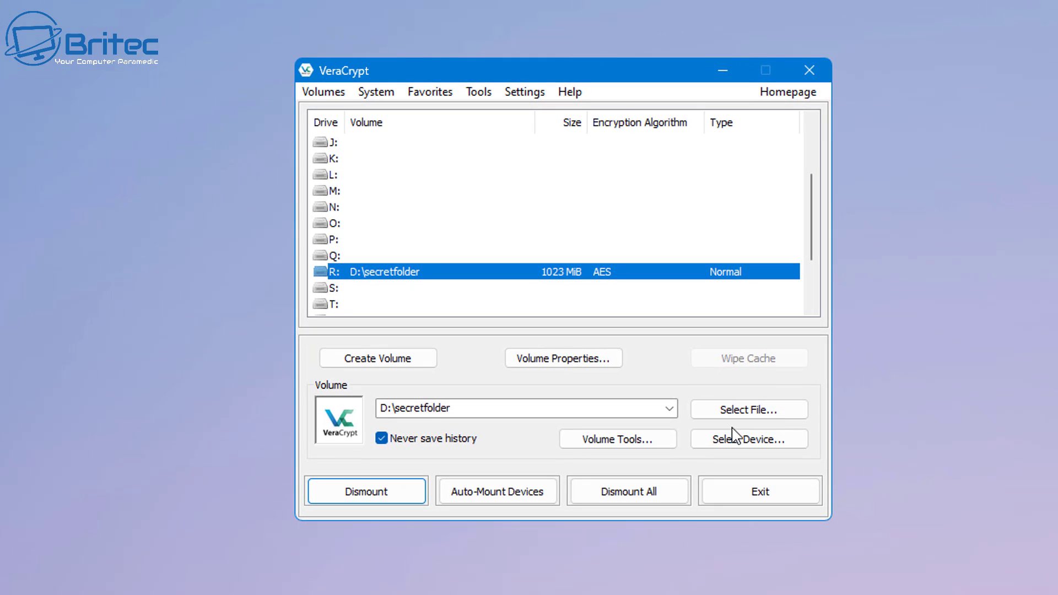
left_click(366, 494)
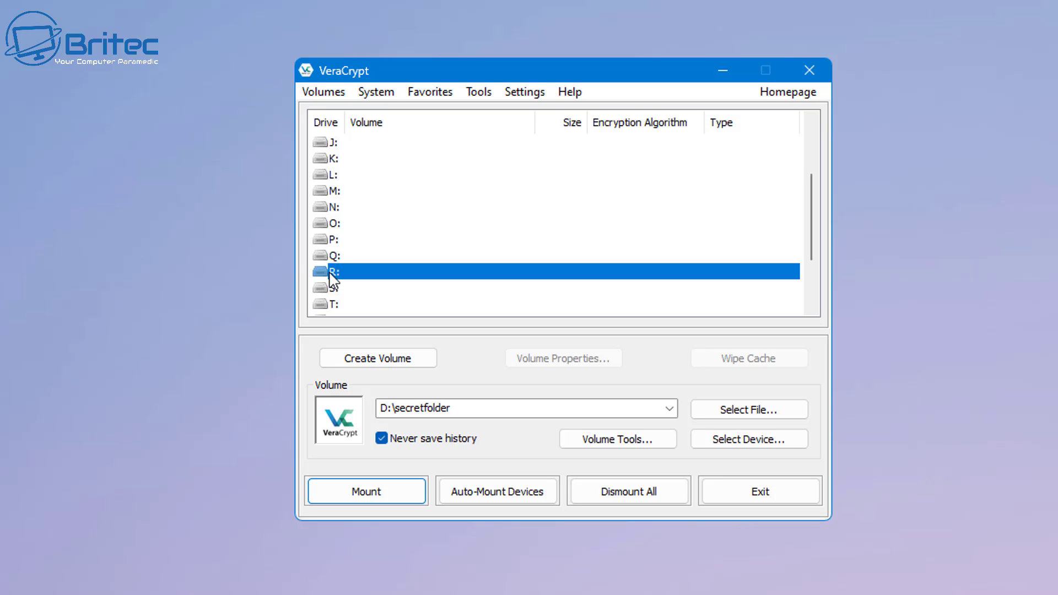
left_click(356, 498)
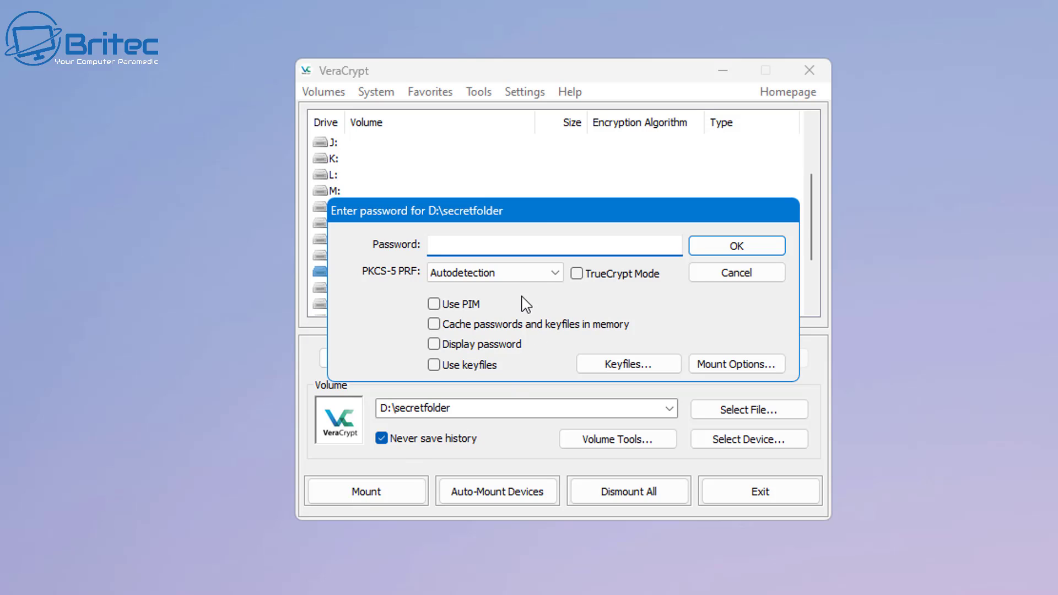
type("passw")
left_click(729, 251)
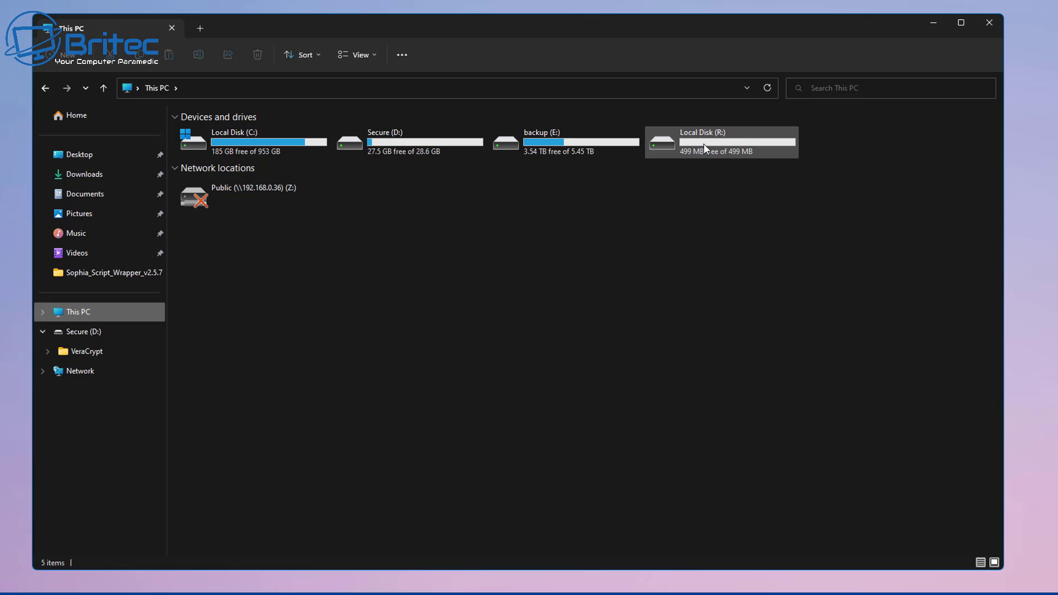
- Open Local Disk (R:) and add a new text document named Top Secret.txt
double_click(706, 148)
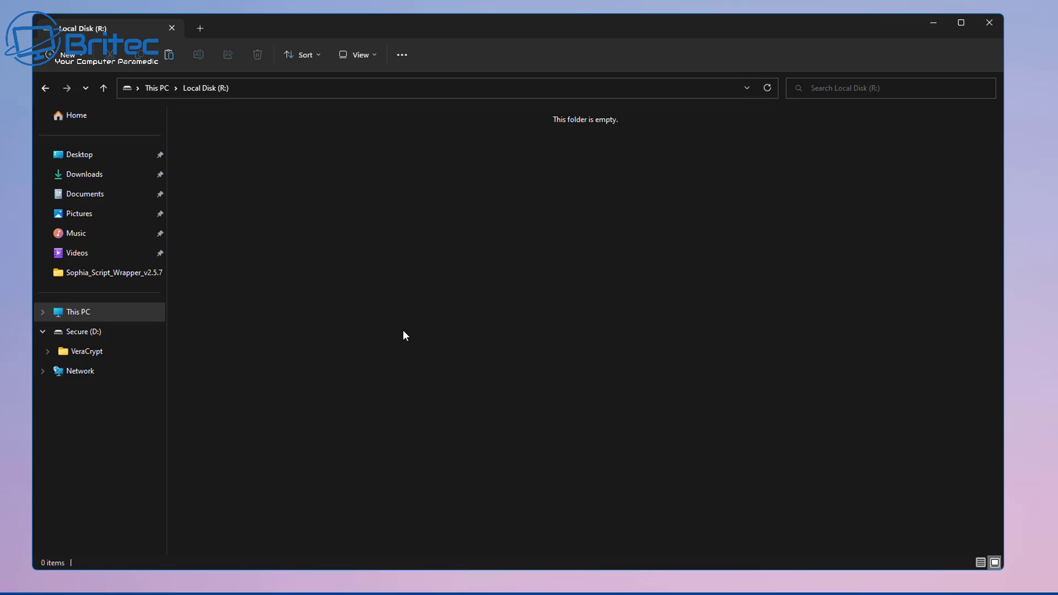
right_click(266, 156)
mouse_move(387, 332)
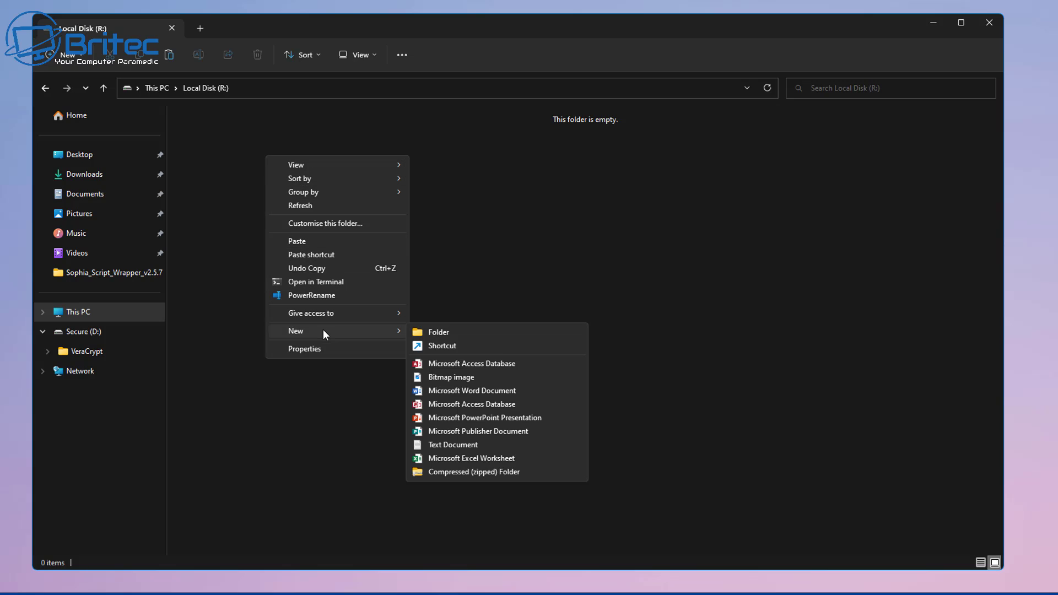
left_click(457, 444)
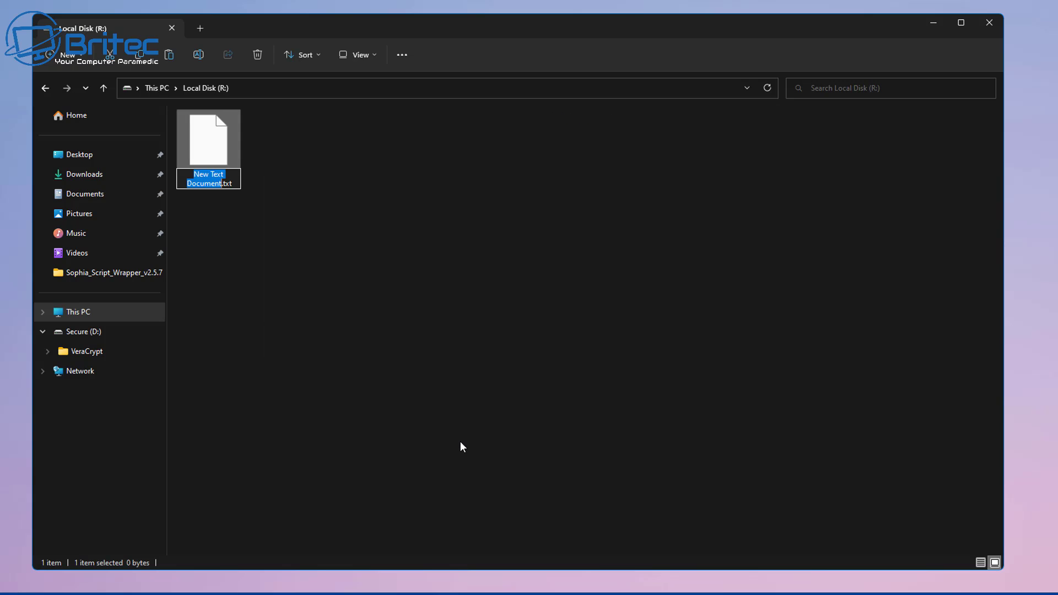
type("Top")
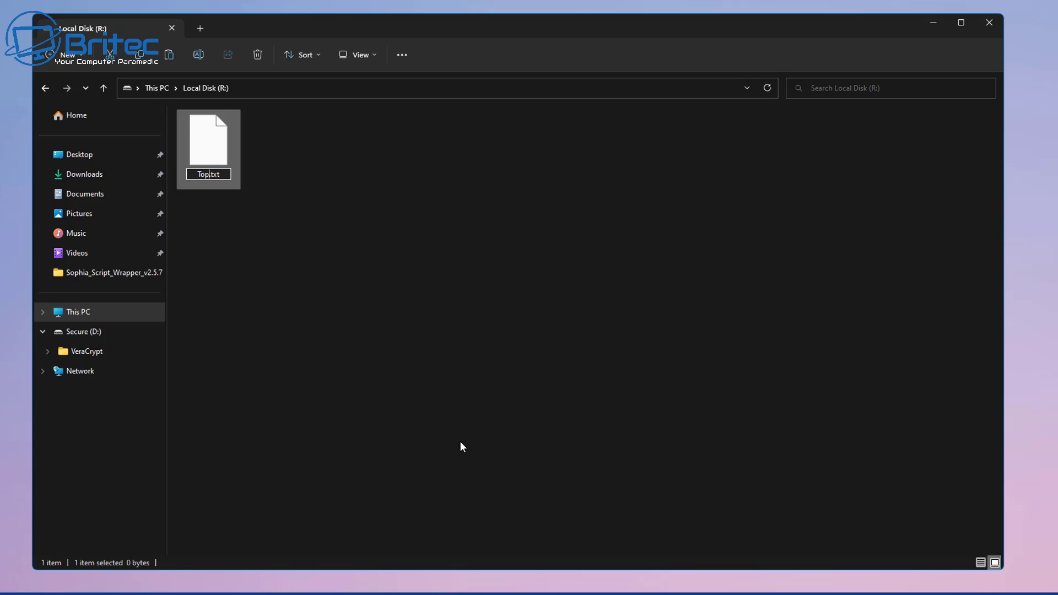
type(" Secret.t")
left_click(237, 254)
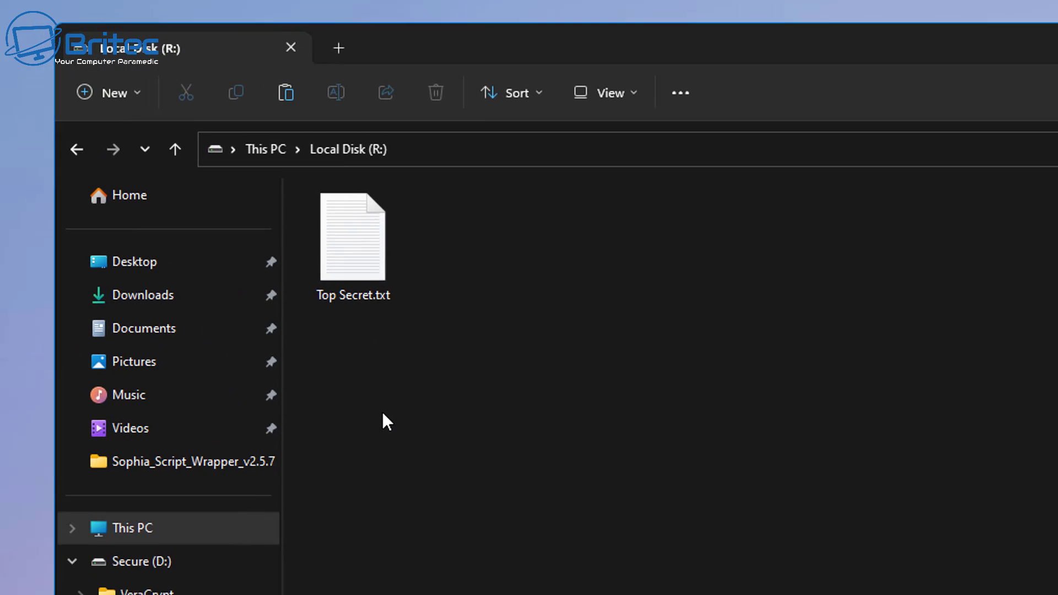
- Write 'passwords' in Top Secret.txt, save it, and close Notepad
double_click(361, 256)
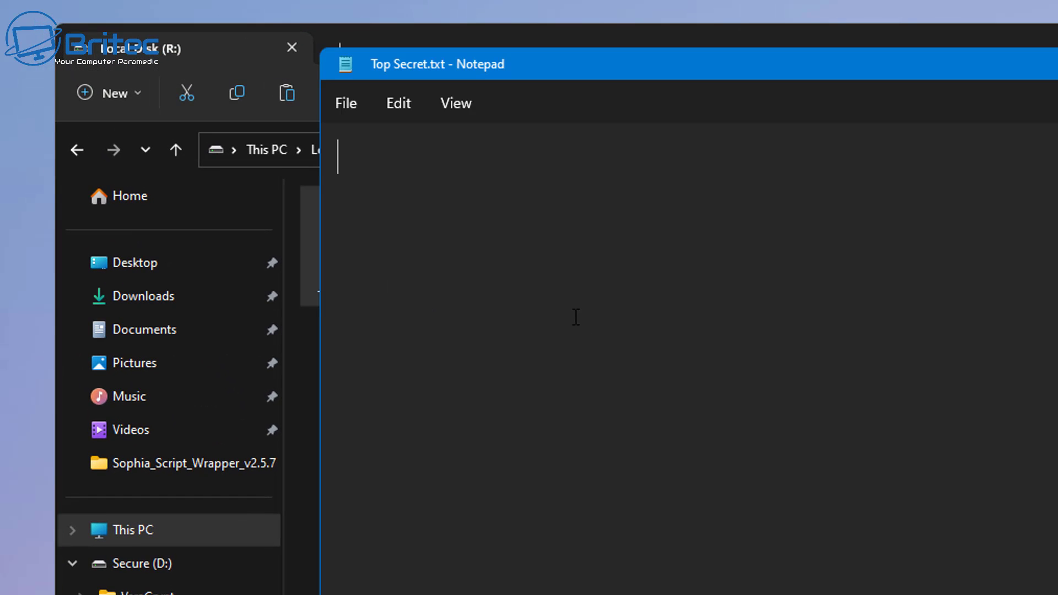
type("password")
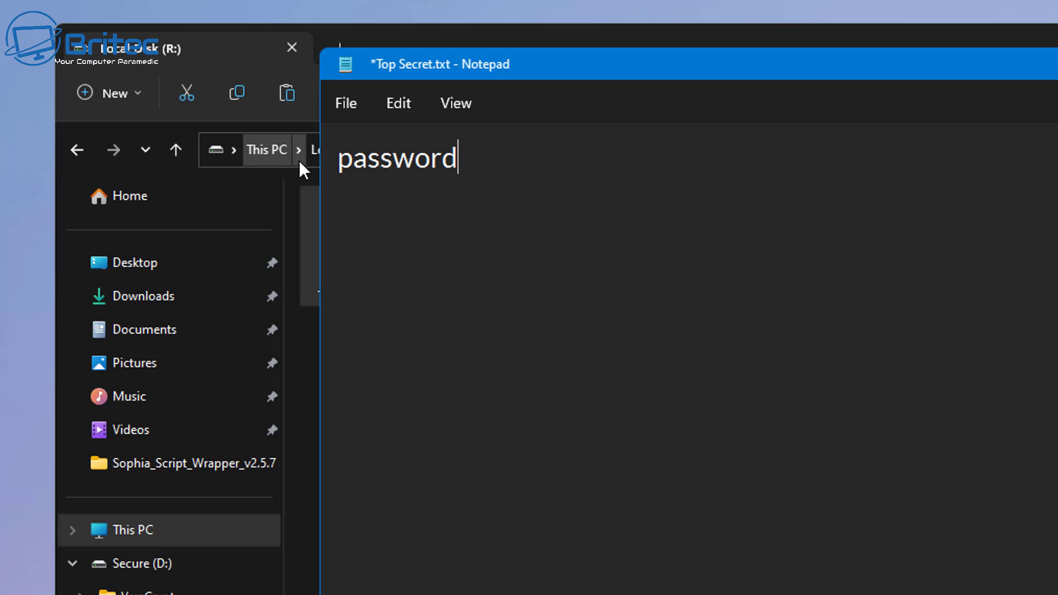
type("s")
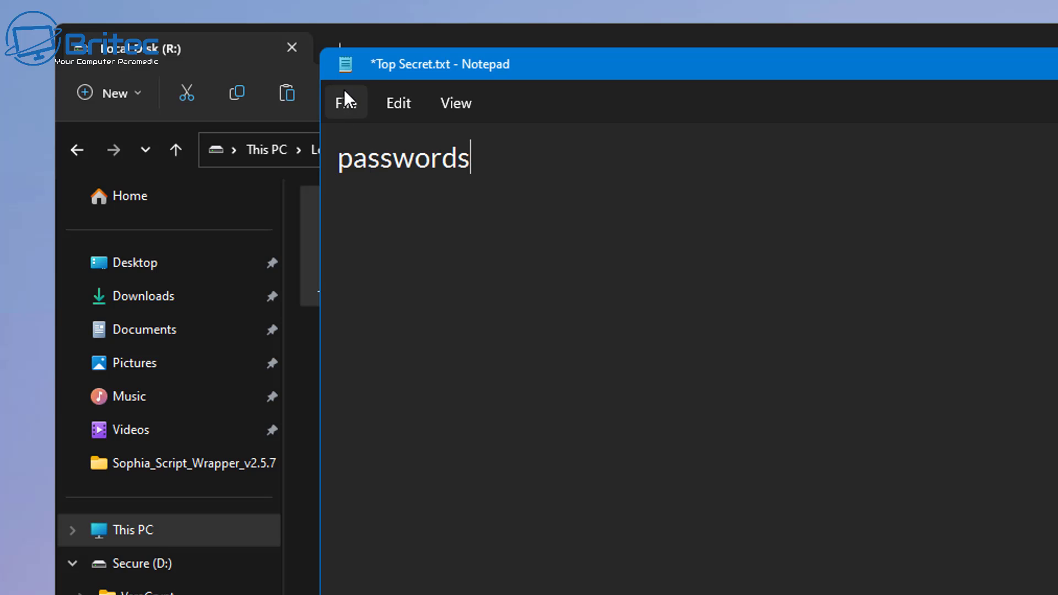
left_click(346, 102)
left_click(362, 243)
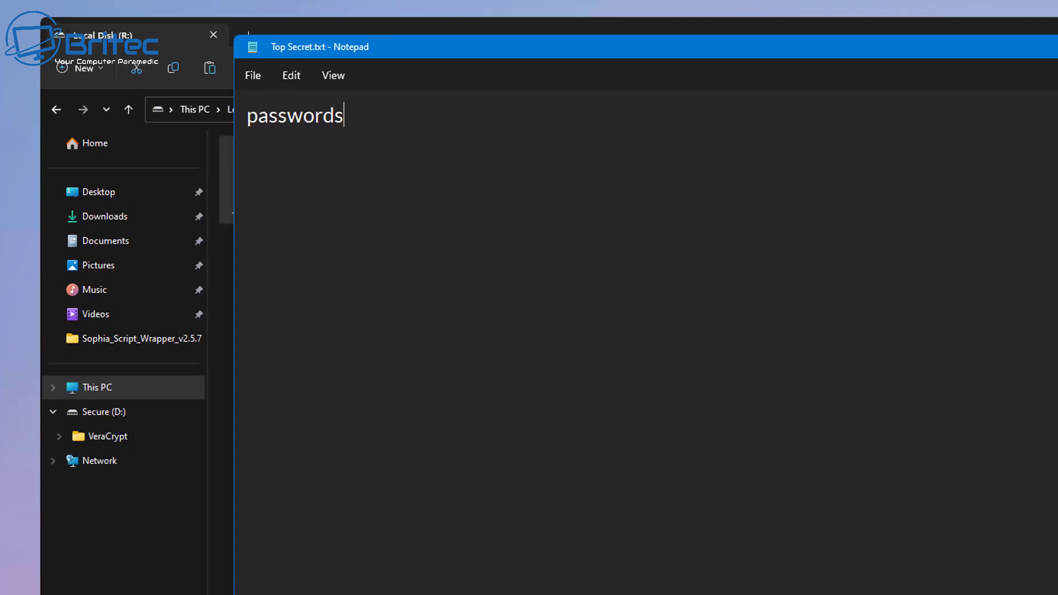
key("alt+F4")
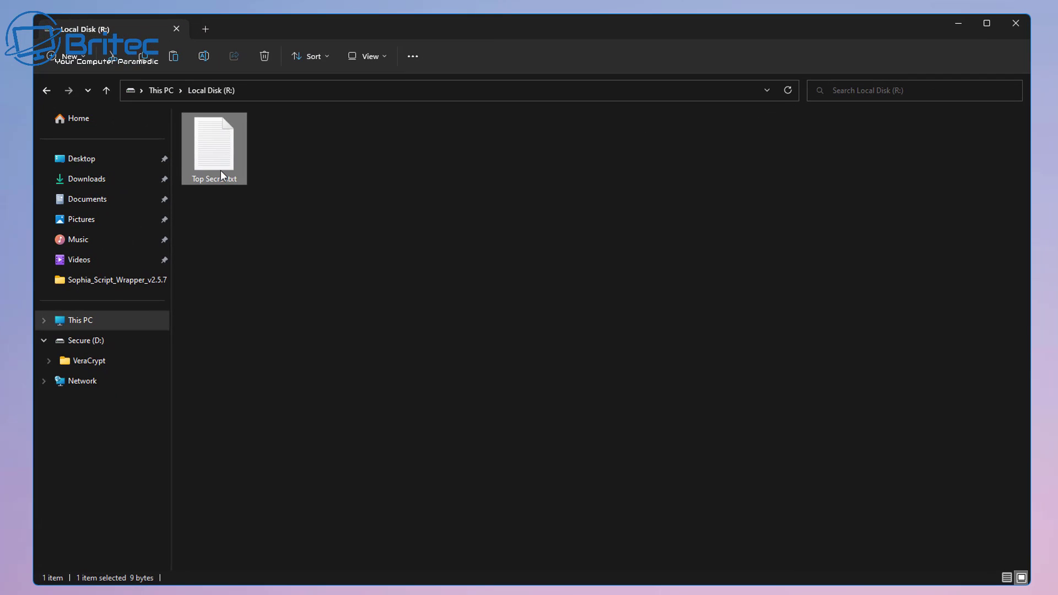
- Dismount R:, remount D:\secretfolder with the outer password, and verify R: shows the four decoy PNGs
left_click(1015, 28)
left_click(310, 523)
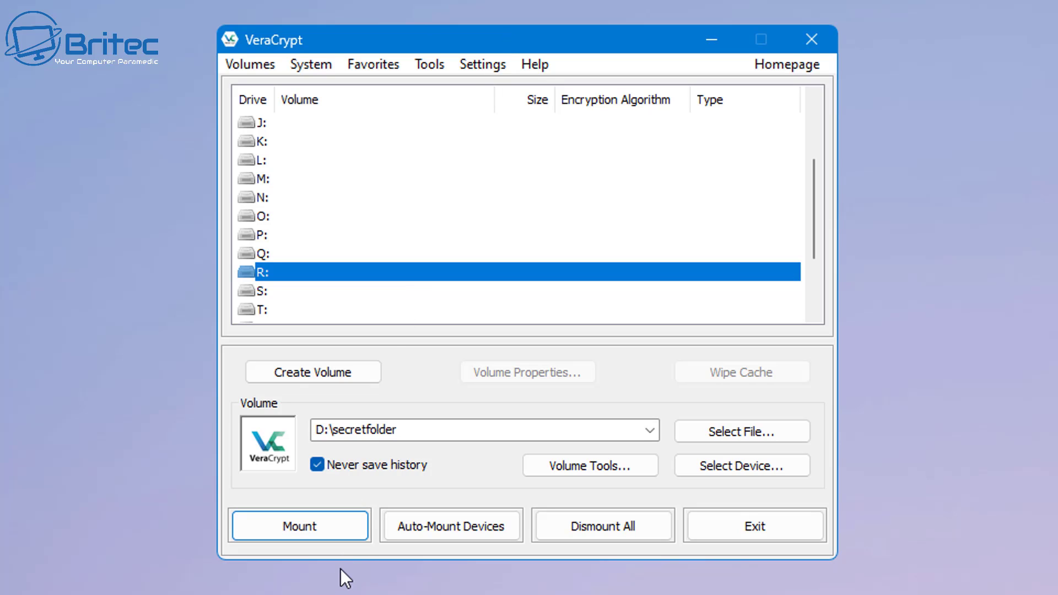
left_click(310, 533)
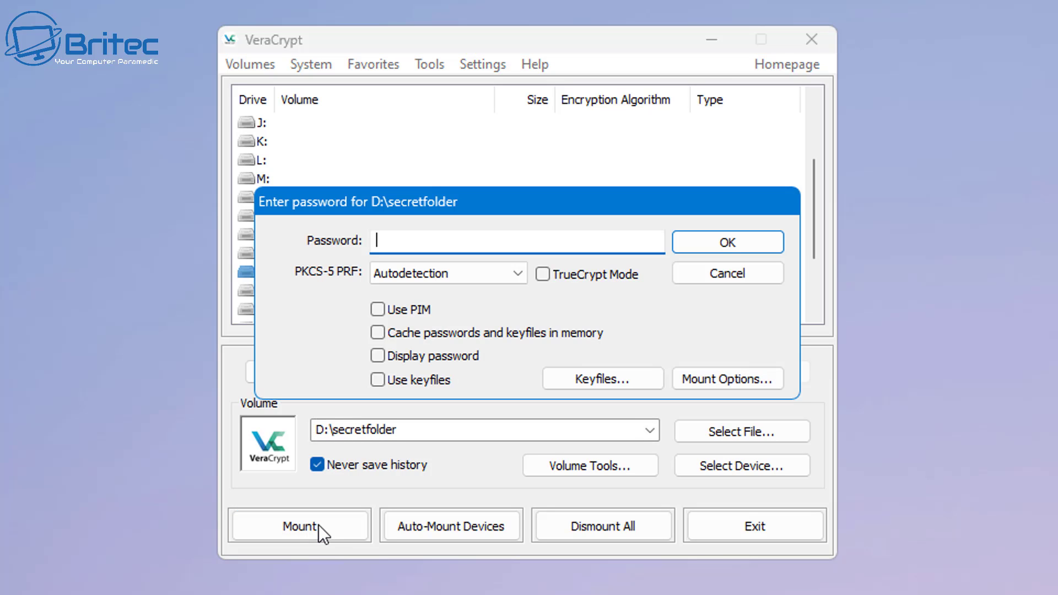
type("••••••••")
key("Return")
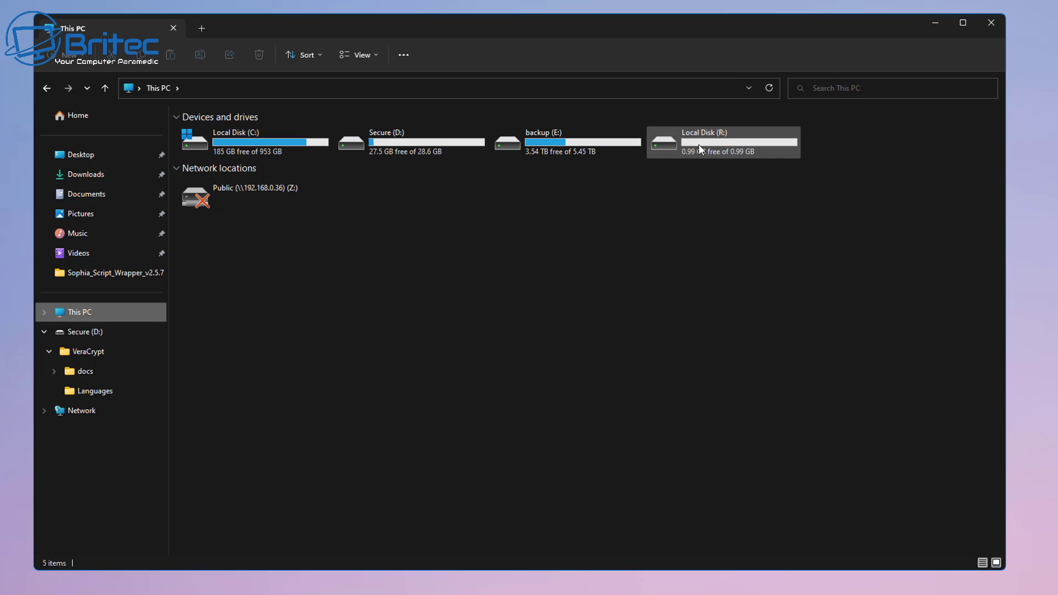
double_click(702, 147)
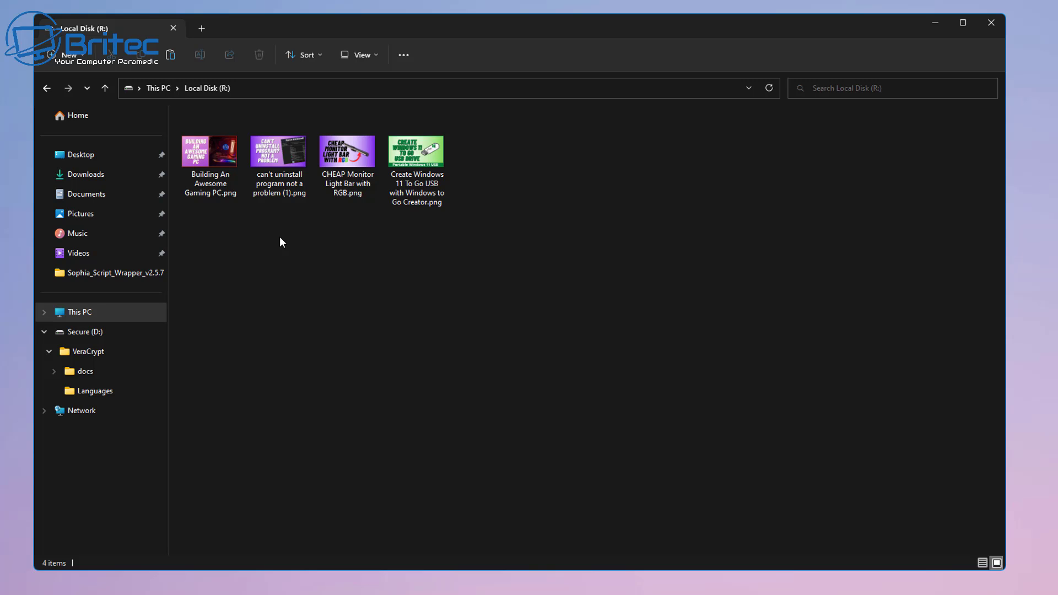
left_click(45, 89)
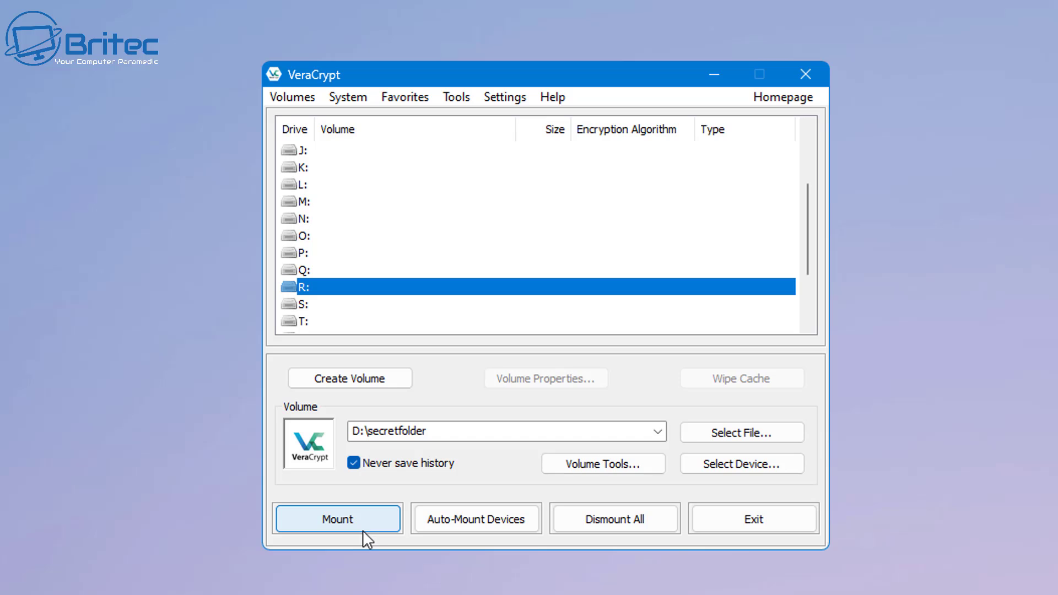
- Mount D:\secretfolder with the hidden-volume password so R: appears as a 499 MB disk
left_click(359, 525)
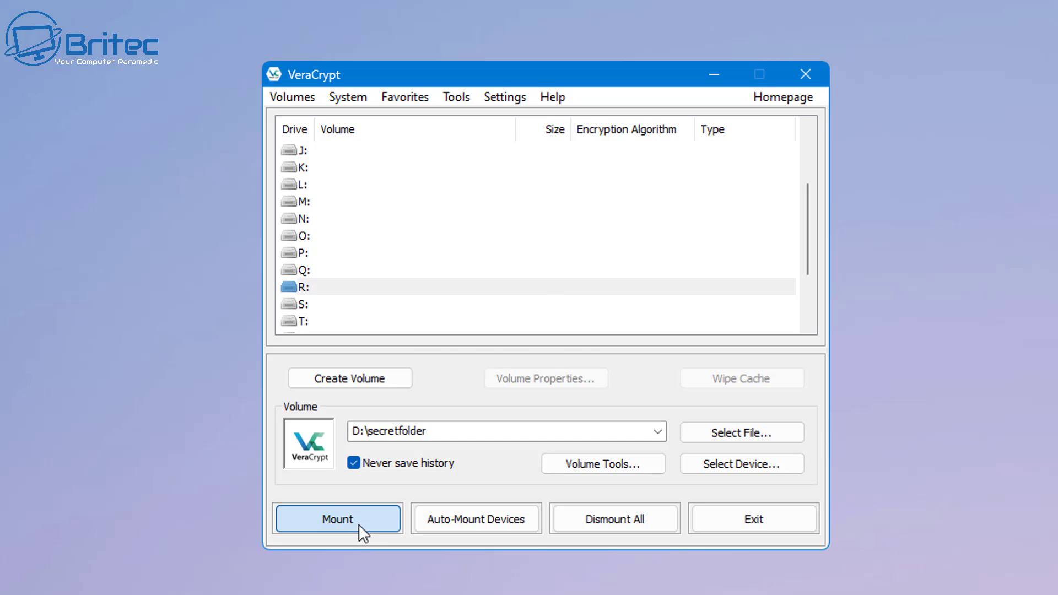
type("•••••")
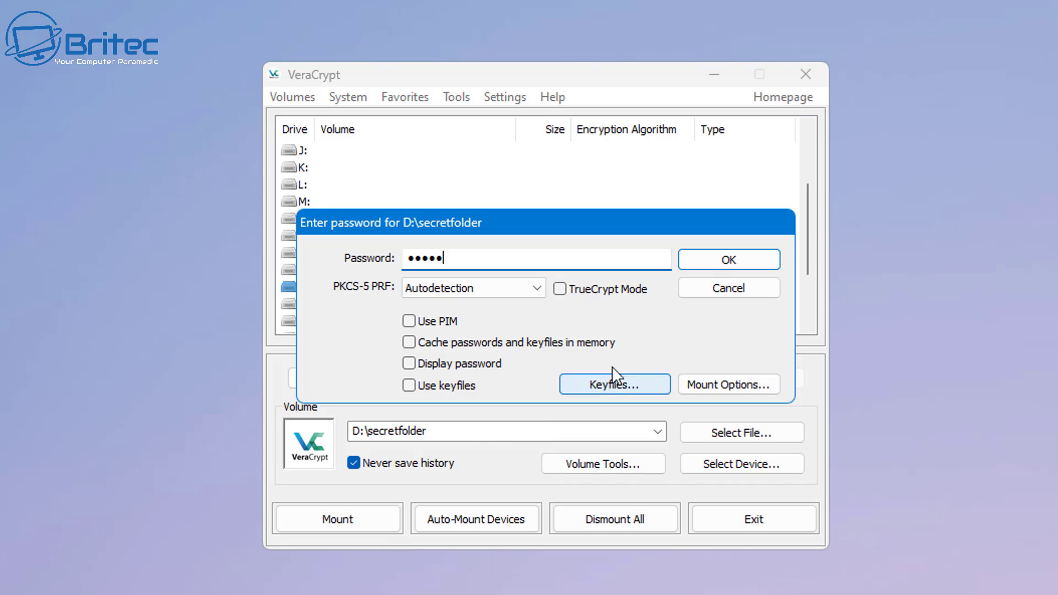
left_click(718, 265)
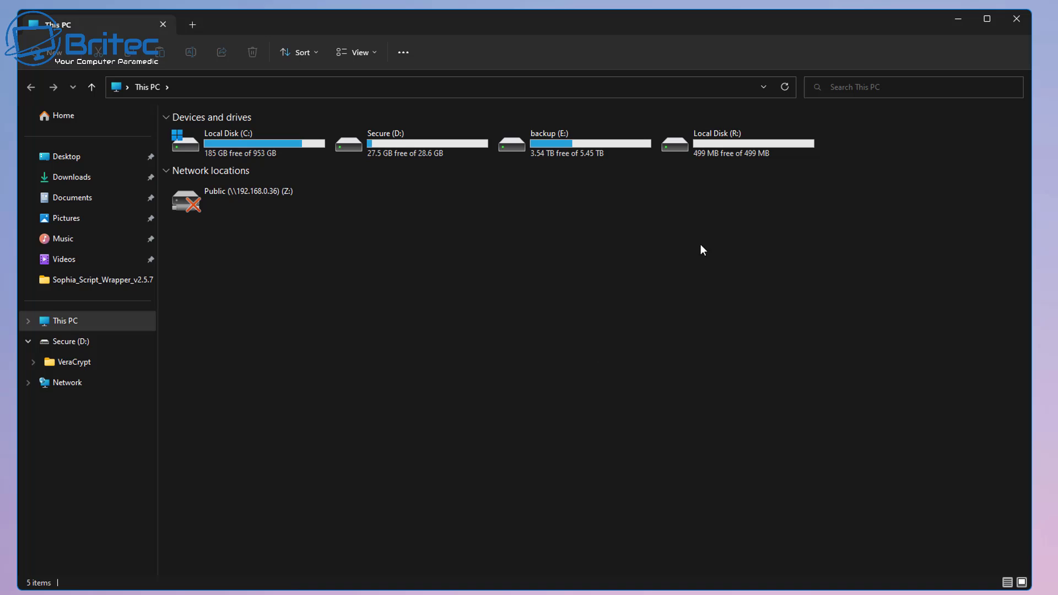
- Open Top Secret.txt on R: to confirm it reads 'passwords', then close Notepad and Explorer
double_click(736, 142)
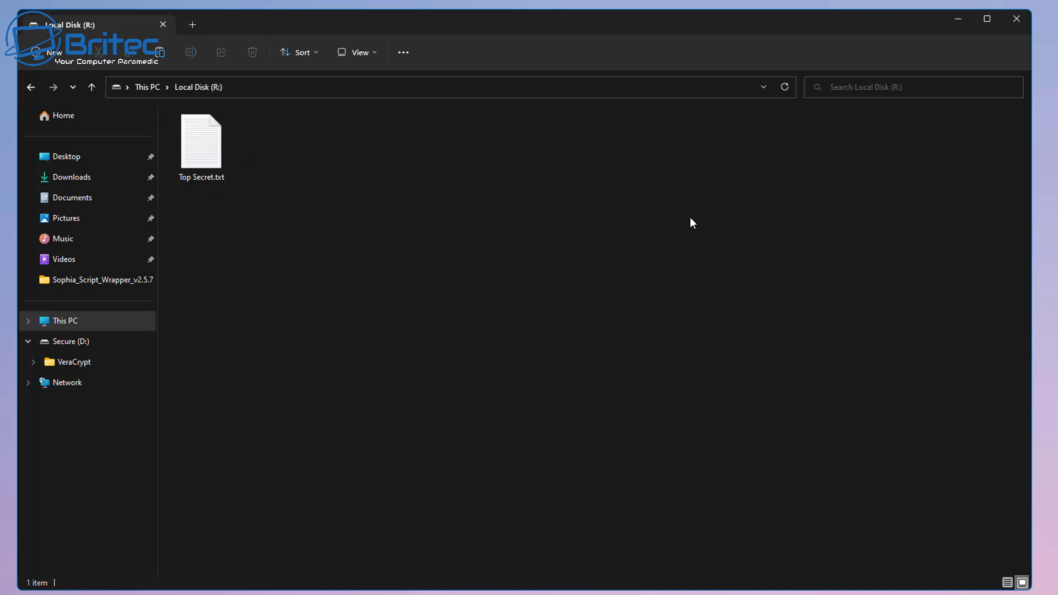
double_click(204, 154)
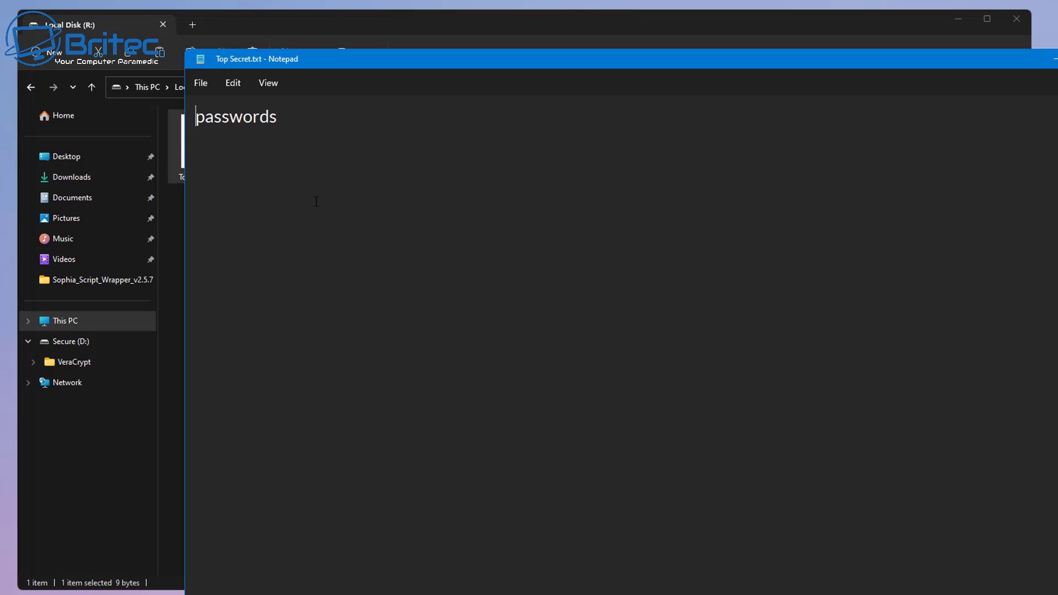
left_click_drag(660, 71, 522, 45)
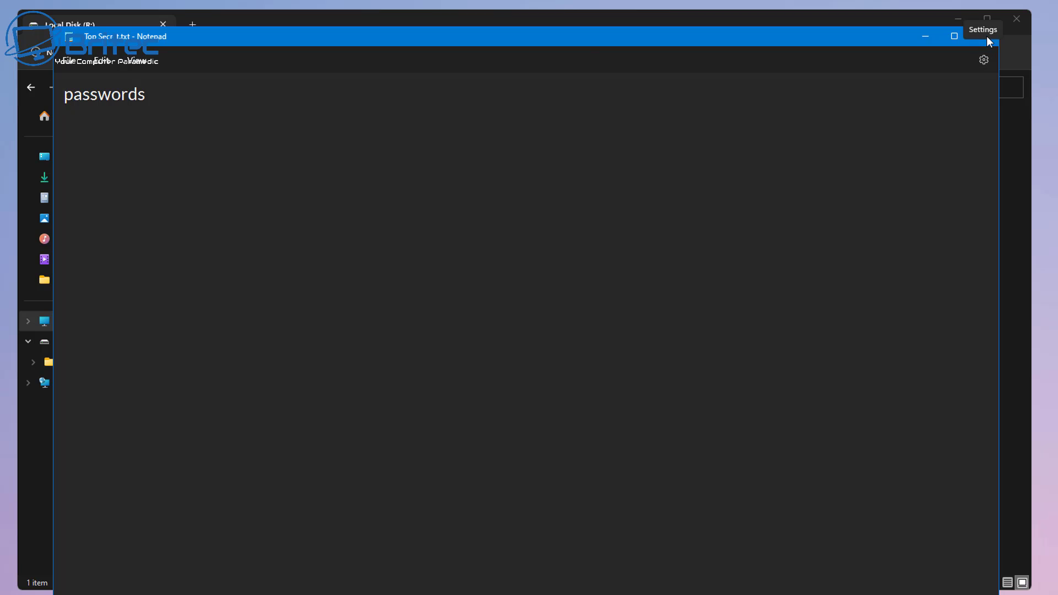
left_click(984, 36)
left_click(1017, 24)
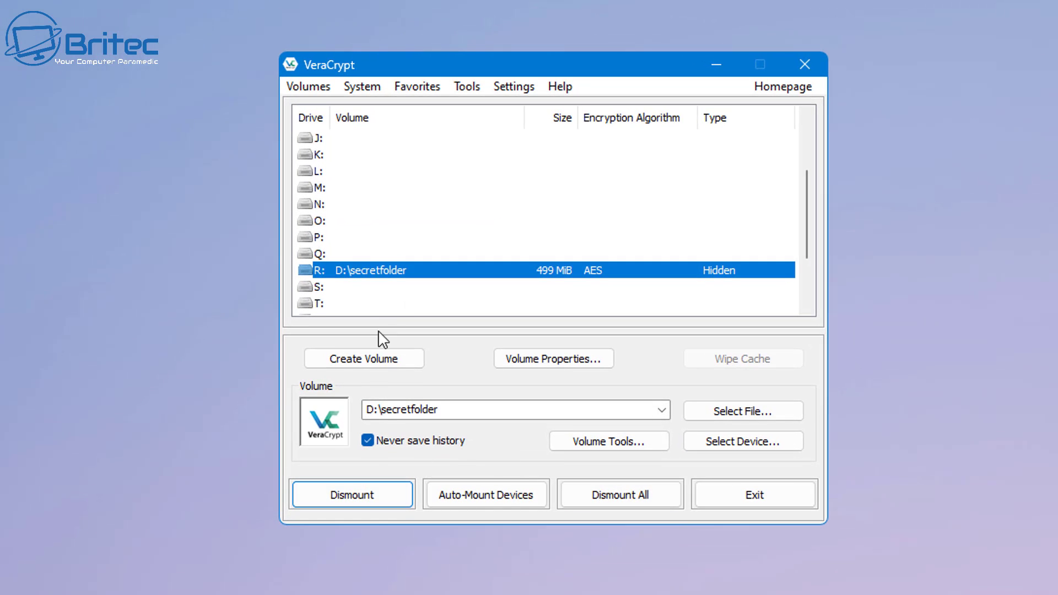
- Dismount the hidden volume from drive R: and exit VeraCrypt
left_click(366, 500)
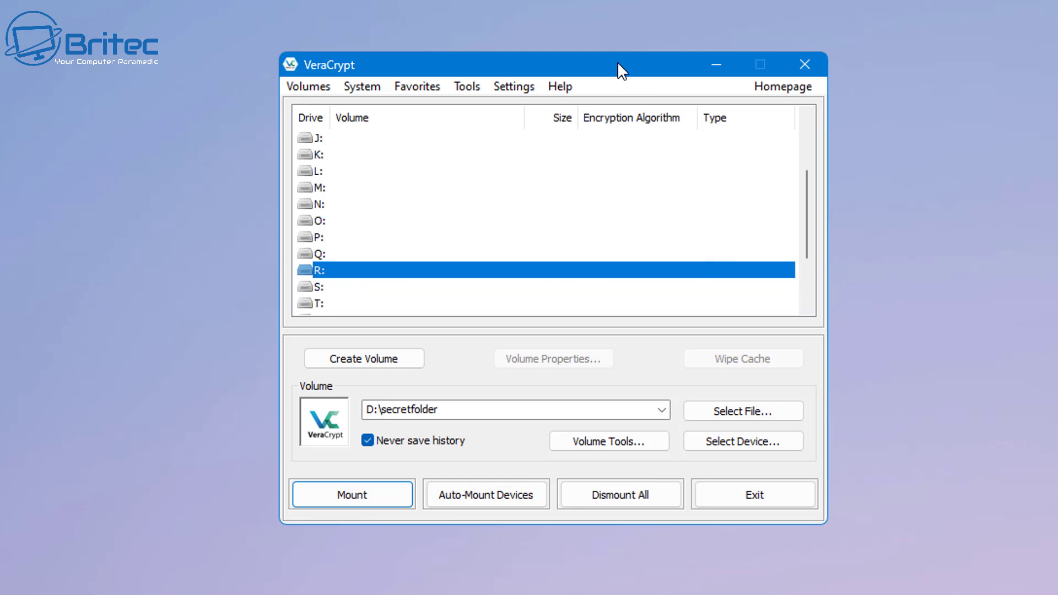
left_click_drag(619, 66, 596, 93)
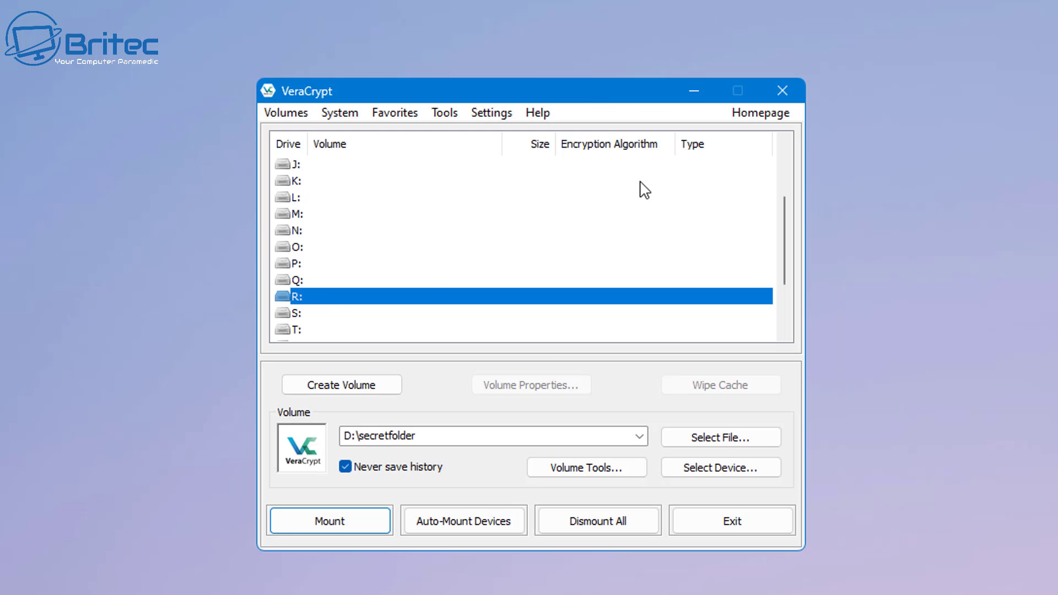
left_click(722, 524)
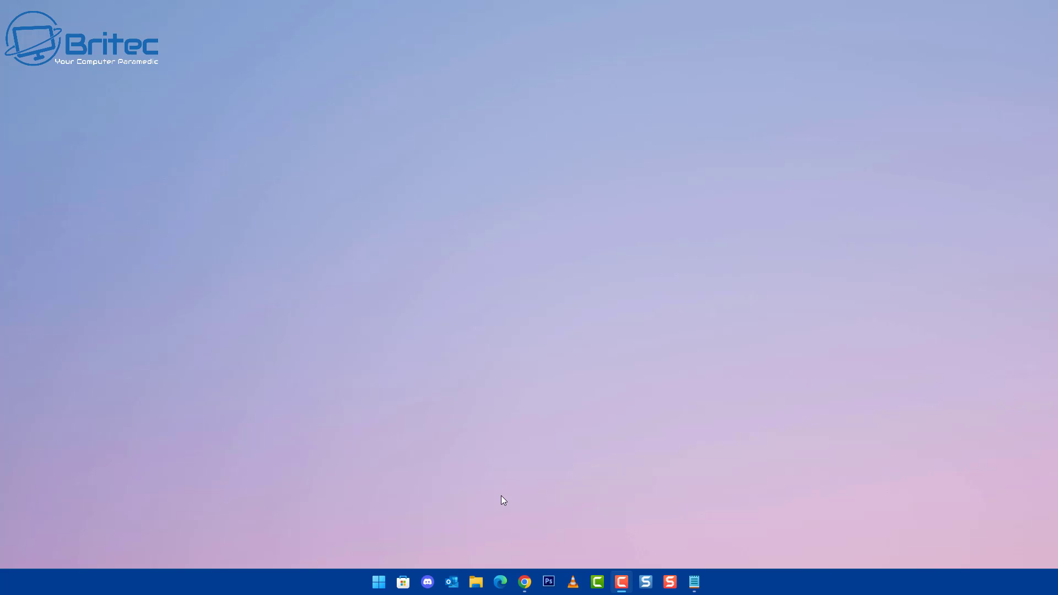
left_click(474, 583)
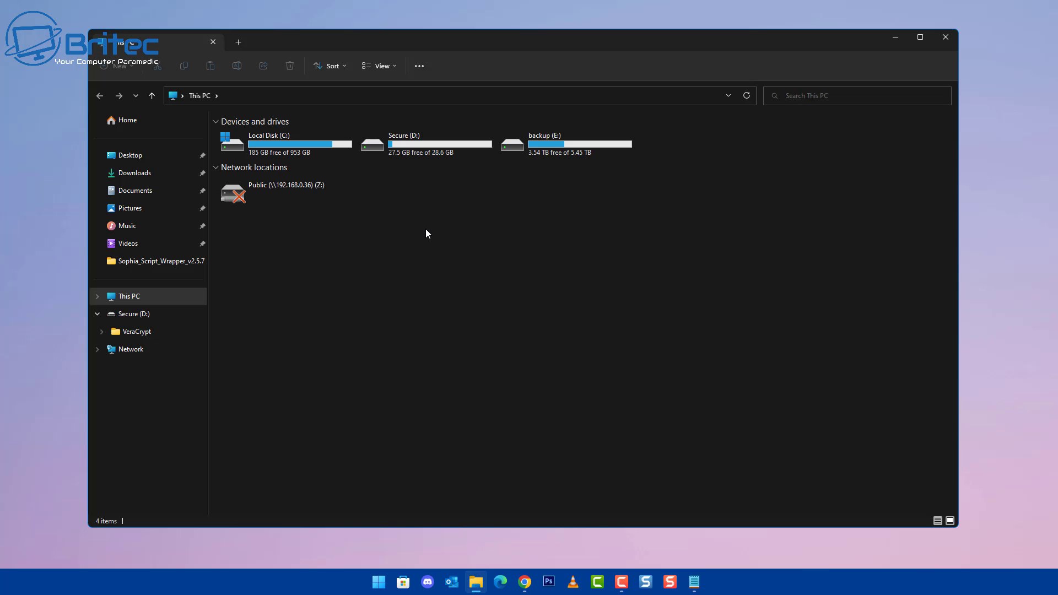
double_click(412, 144)
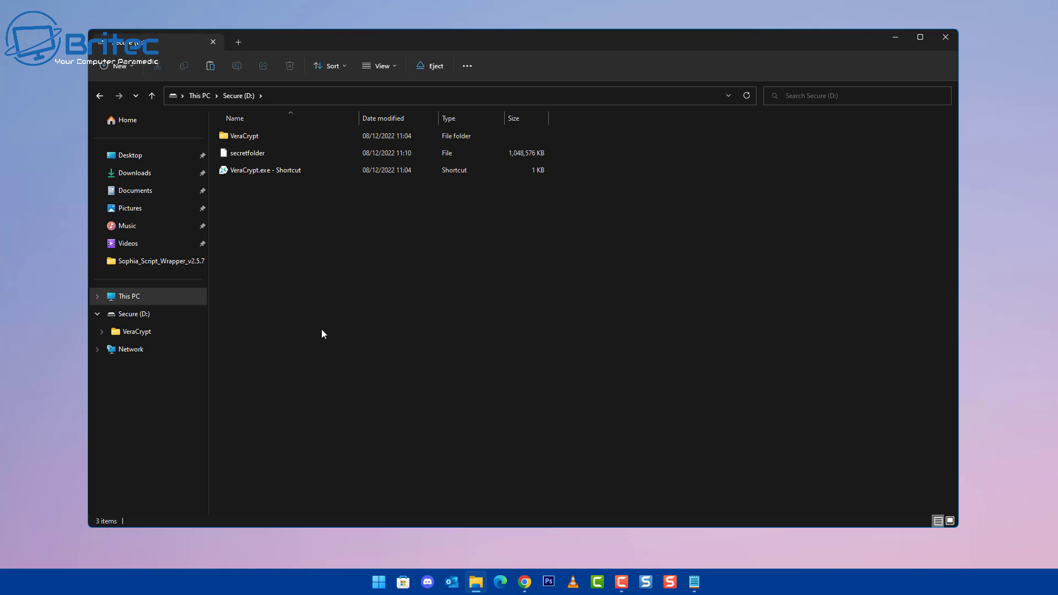
left_click(246, 158)
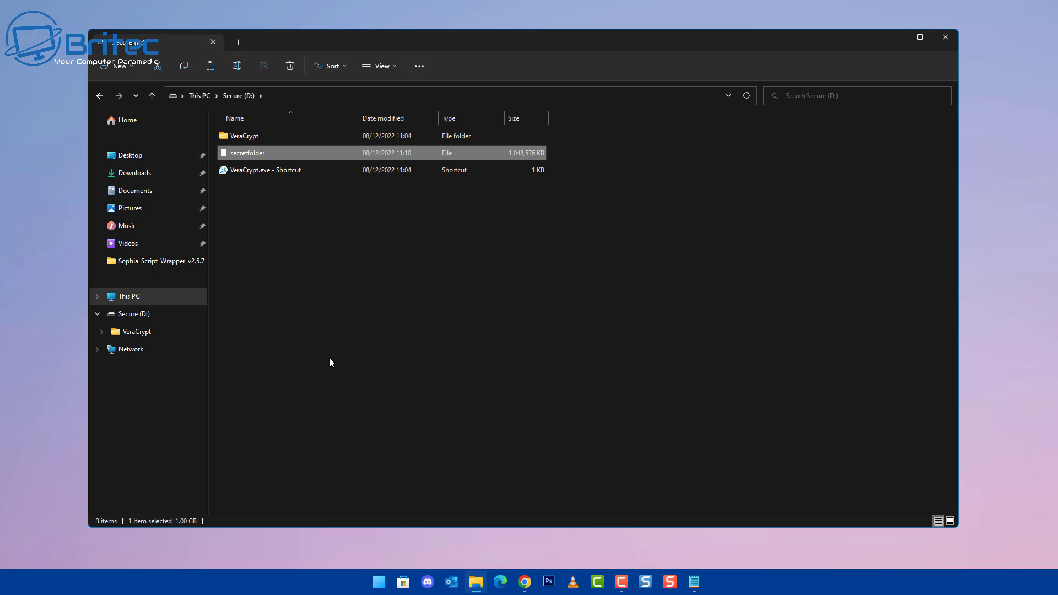
left_click(945, 37)
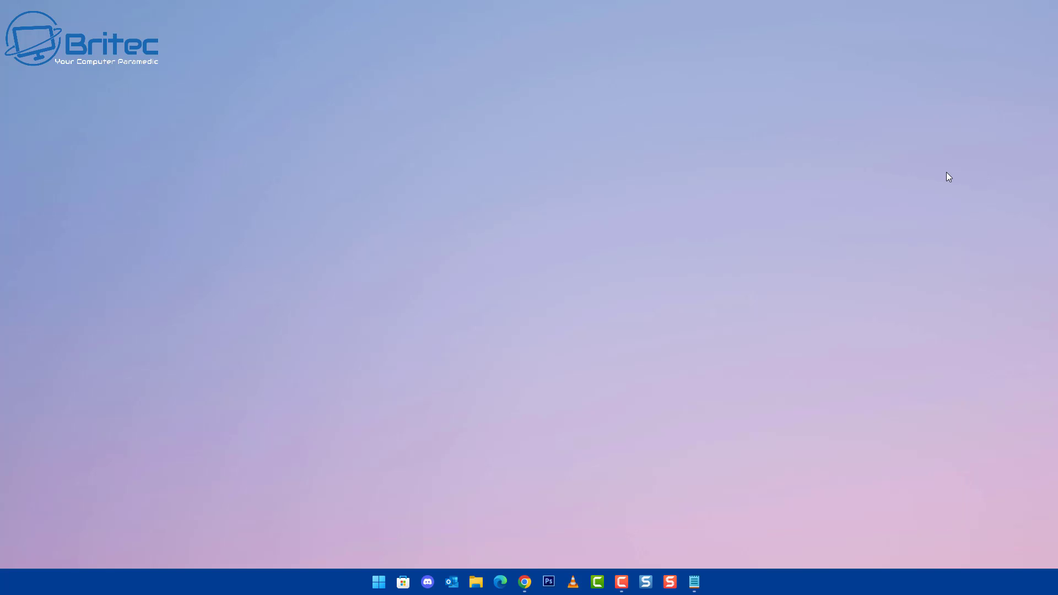